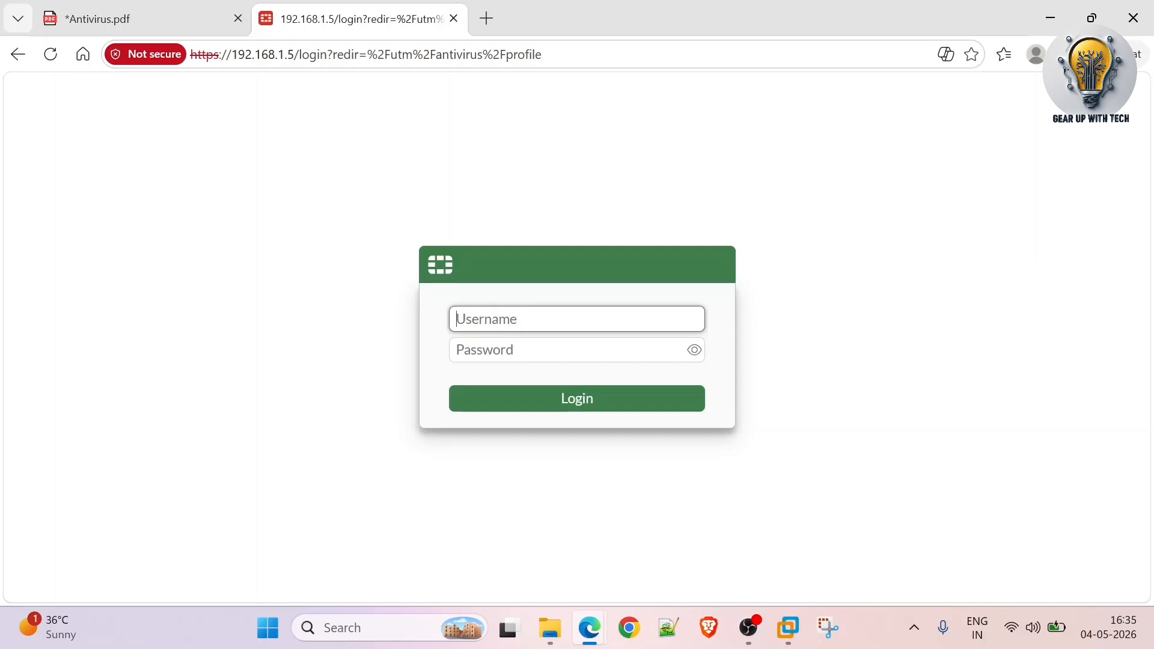
# Step: Log in as admin with the account password, postponing the file system check and the FortiGate setup
pyautogui.write('admin')
pyautogui.press('Tab')
pyautogui.write('•••')
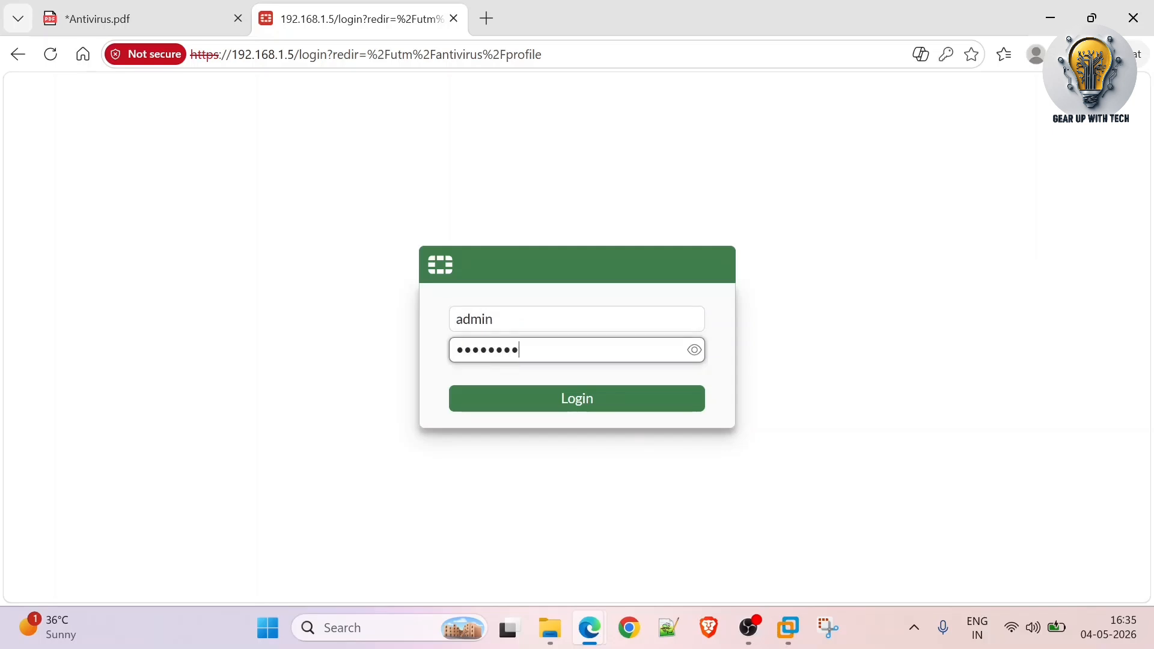
pyautogui.write('•••••••••••')
pyautogui.press('Return')
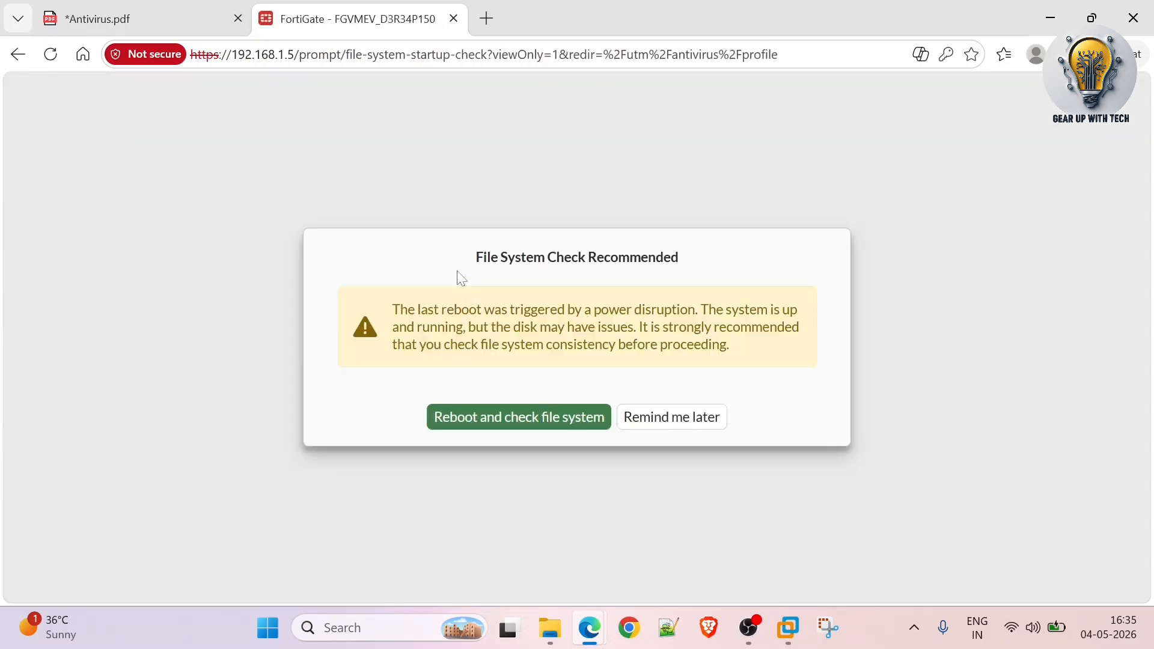
pyautogui.click(652, 422)
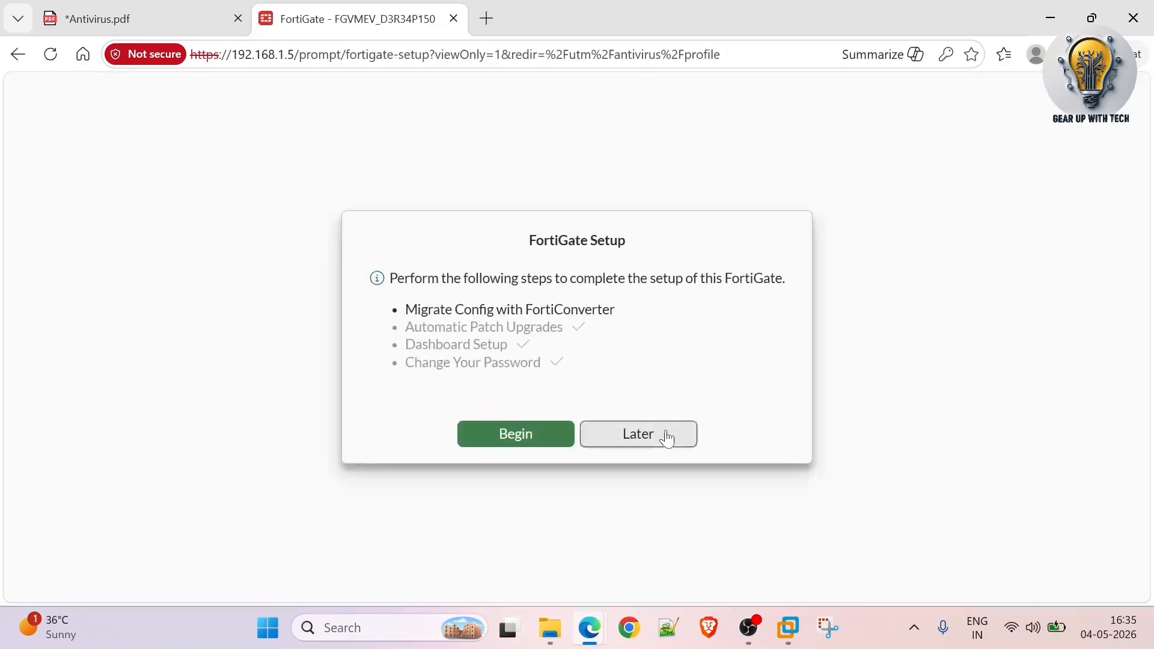
pyautogui.click(667, 436)
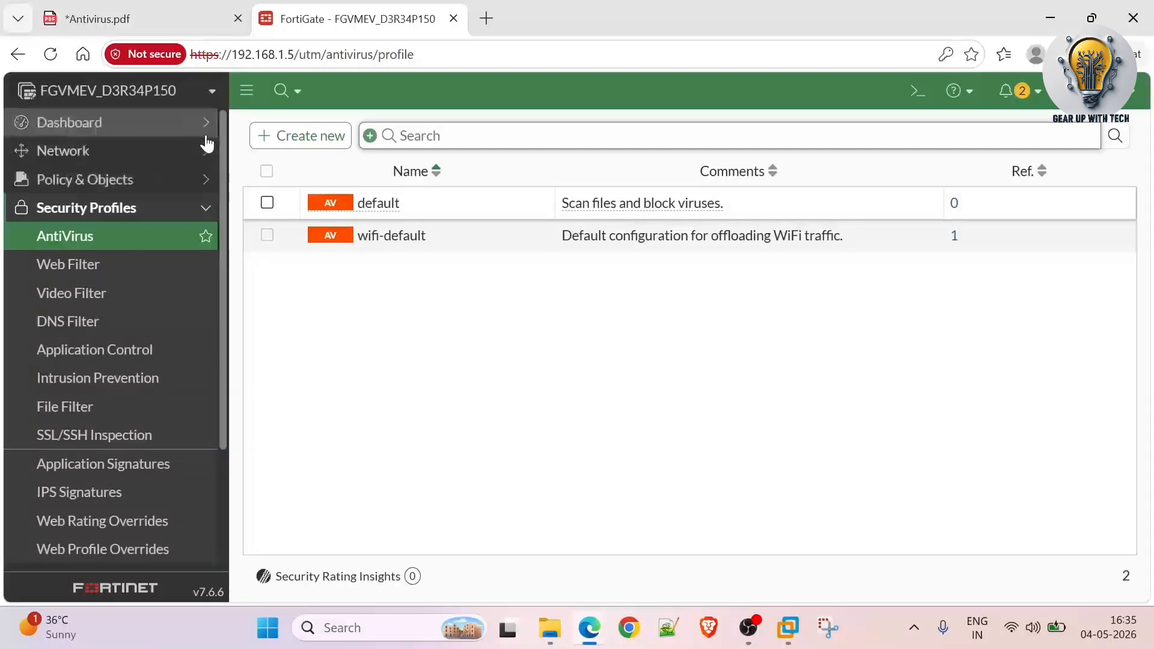
# Step: Browse the navigation sections and open the AntiVirus profiles list under Security Profiles
pyautogui.click(141, 135)
pyautogui.scroll(-3, 102, 457)
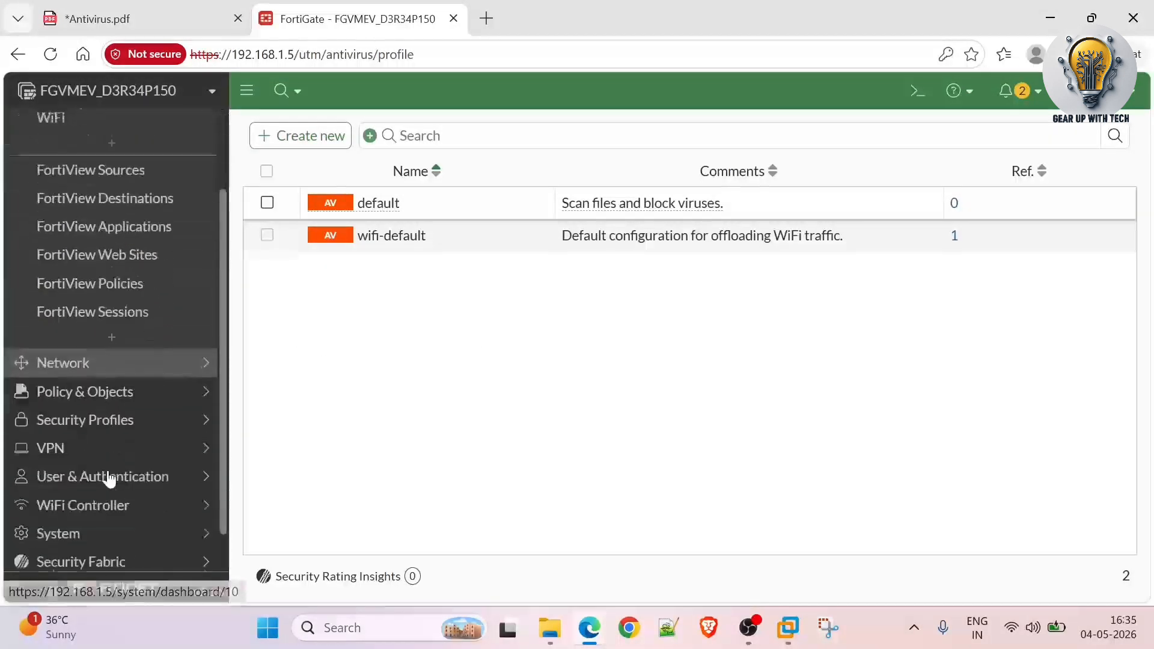
pyautogui.click(78, 388)
pyautogui.scroll(-5, 66, 290)
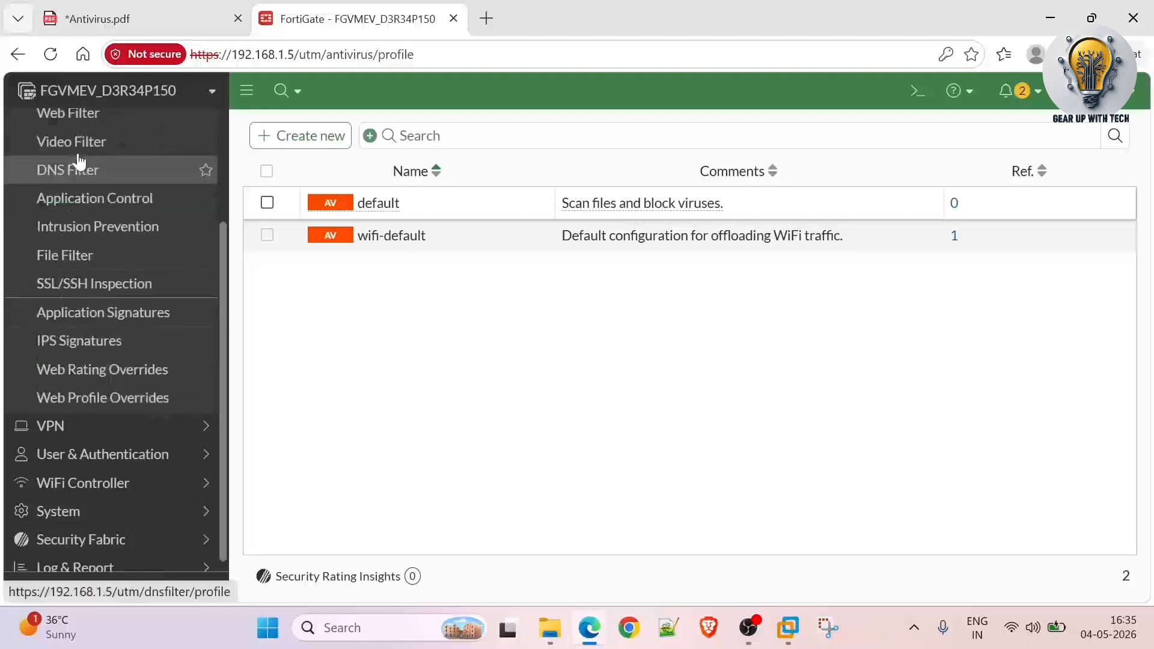
pyautogui.scroll(5, 69, 244)
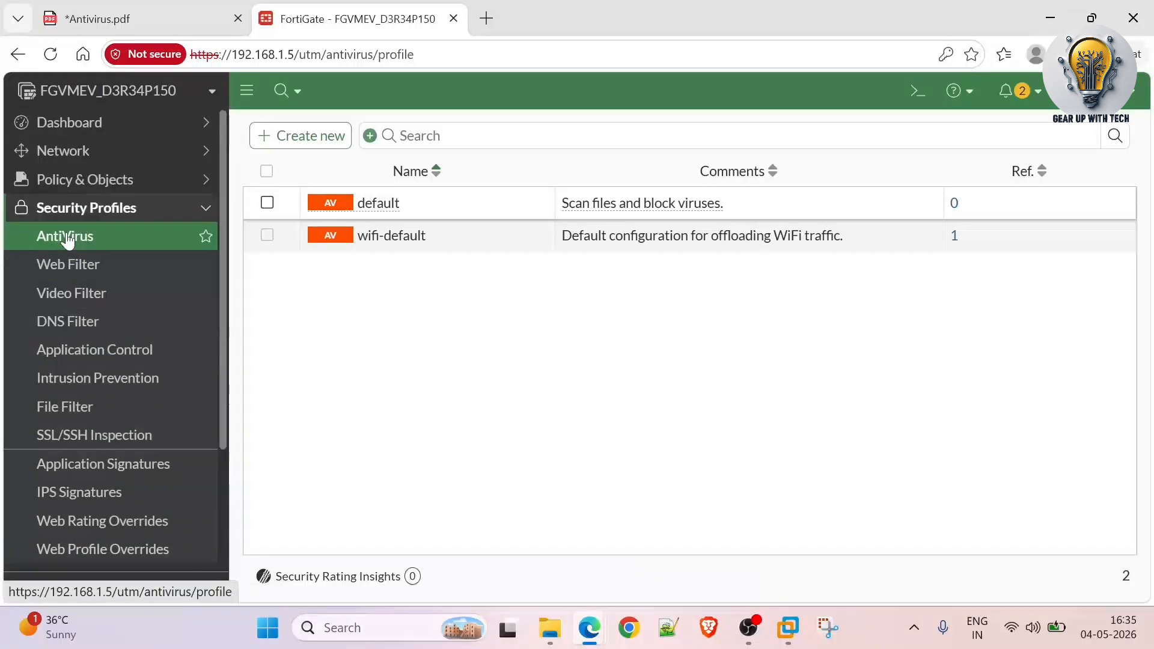
pyautogui.click(66, 237)
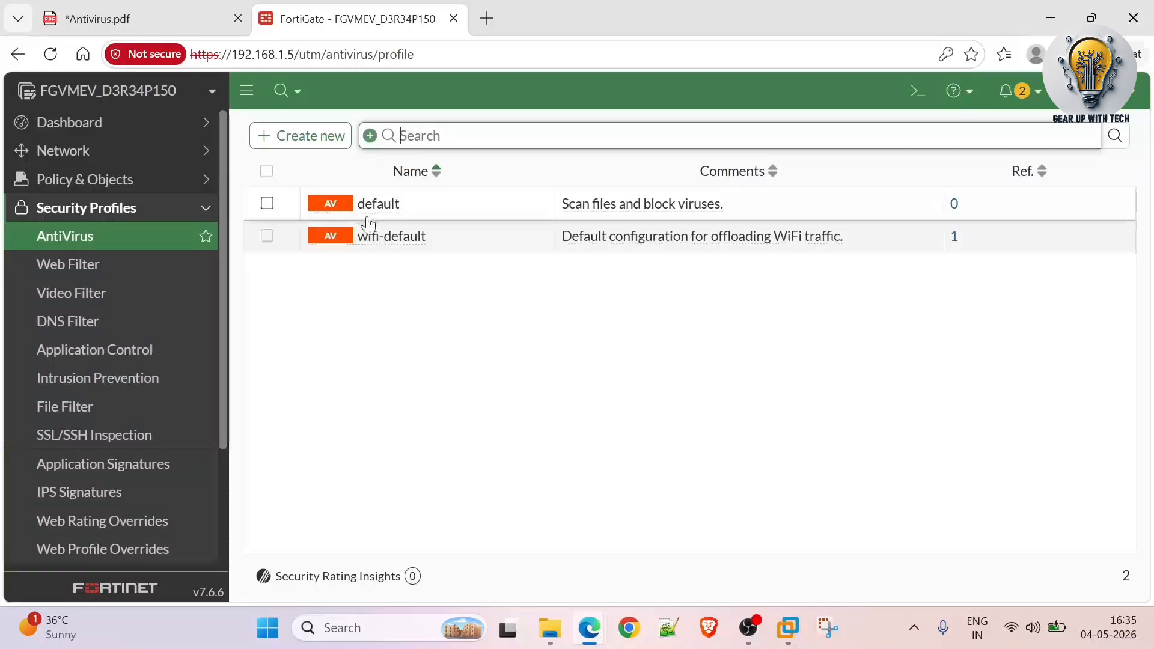
# Step: Open the default AntiVirus profile for editing
pyautogui.moveTo(375, 208)
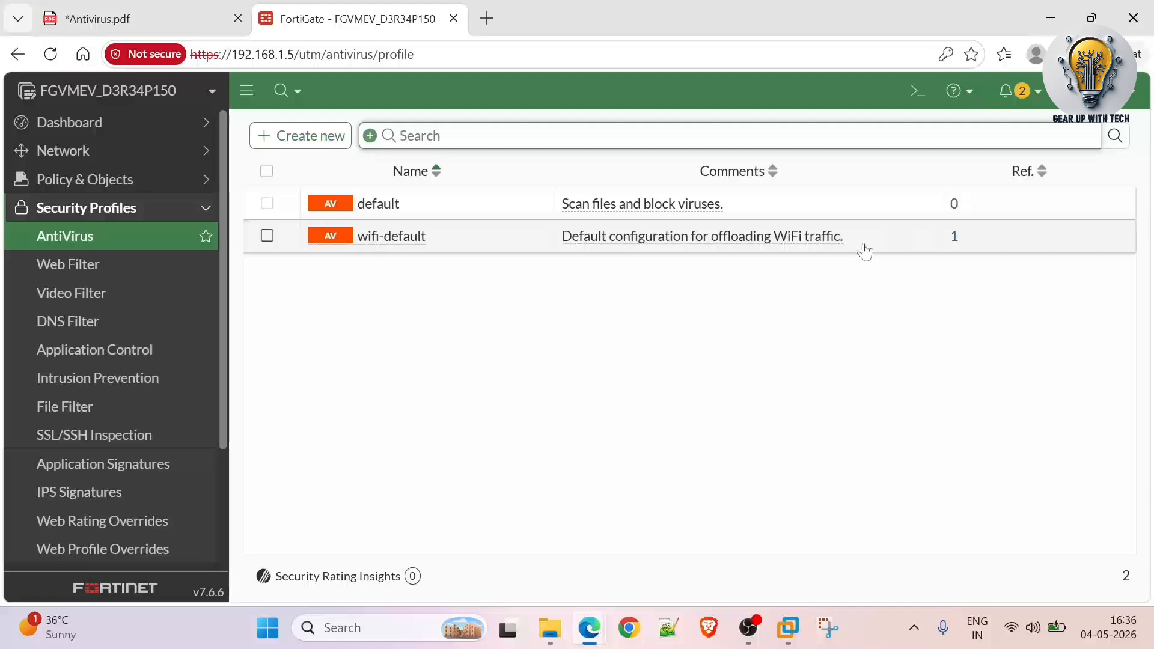
pyautogui.click(376, 204)
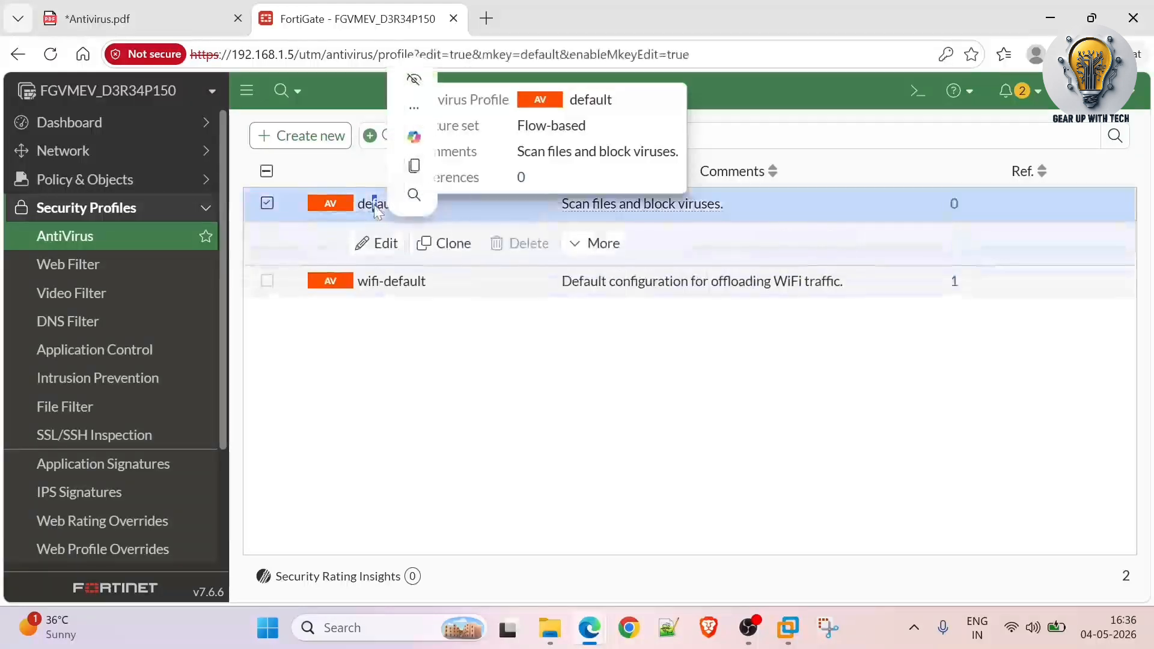
pyautogui.click(380, 247)
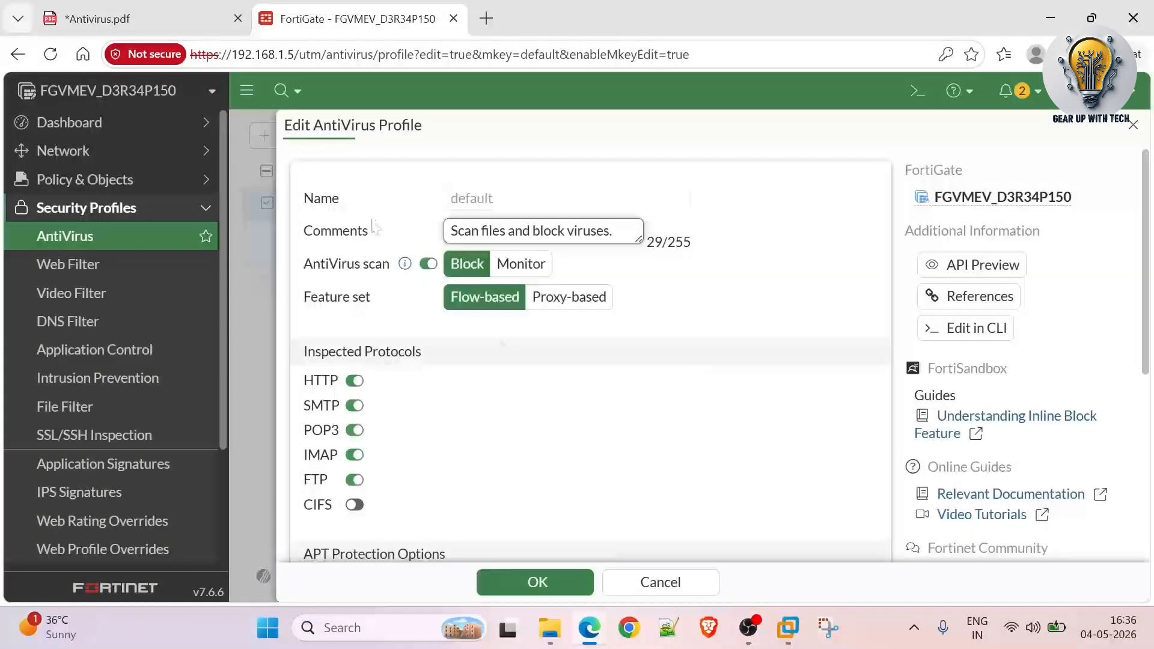
# Step: Examine the default profile's name, comments, scan action, feature set, inspected protocols and APT protection options
pyautogui.moveTo(346, 198); pyautogui.dragTo(323, 199)
pyautogui.click(541, 196)
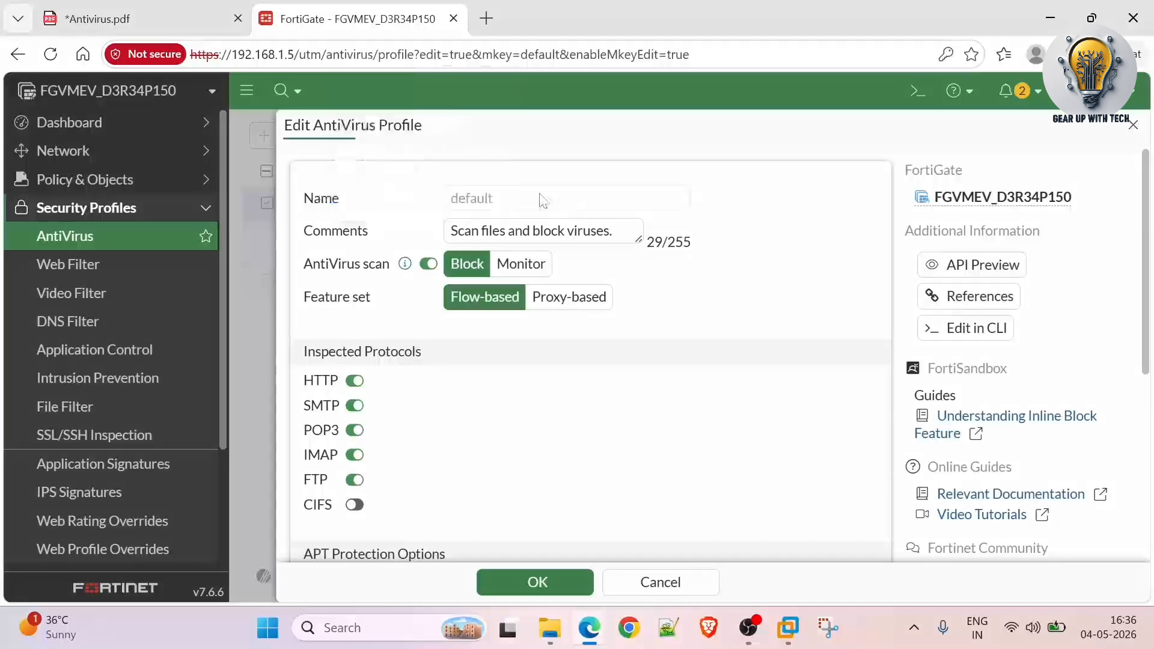
pyautogui.moveTo(515, 231); pyautogui.dragTo(603, 231)
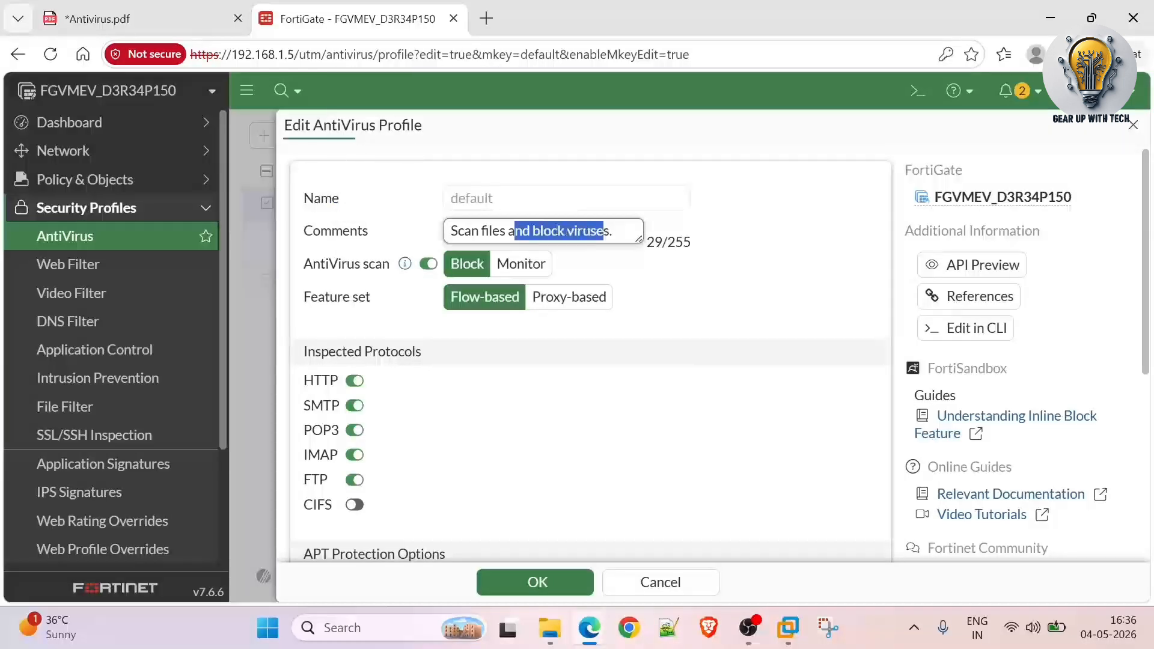
pyautogui.click(819, 253)
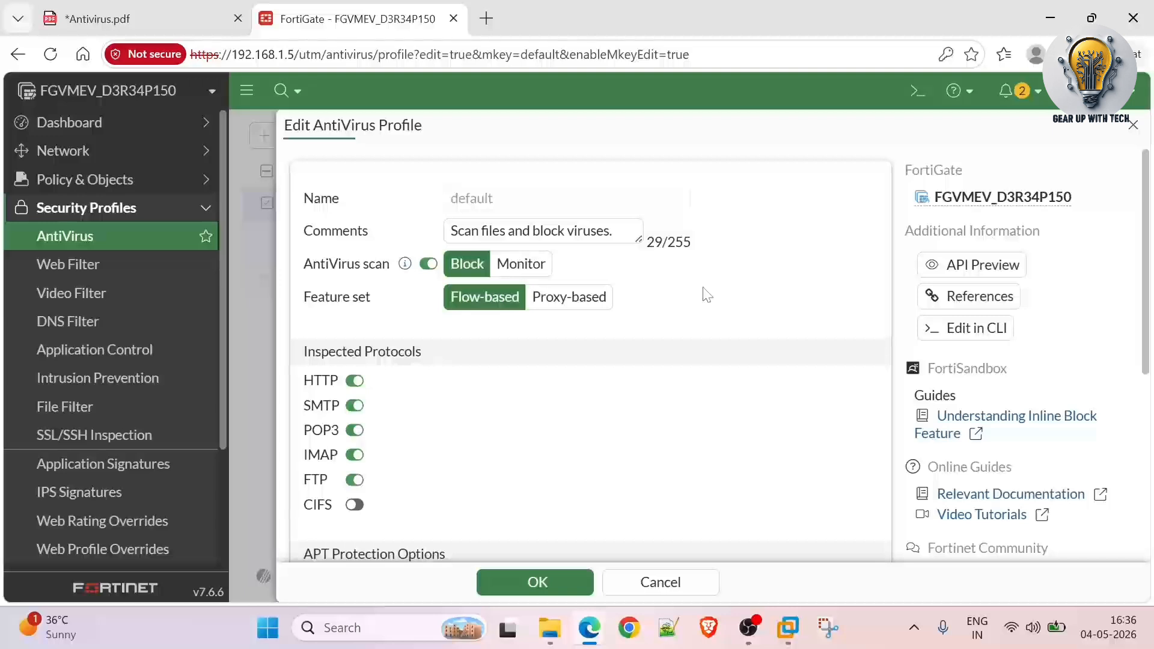
pyautogui.scroll(-3, 704, 295)
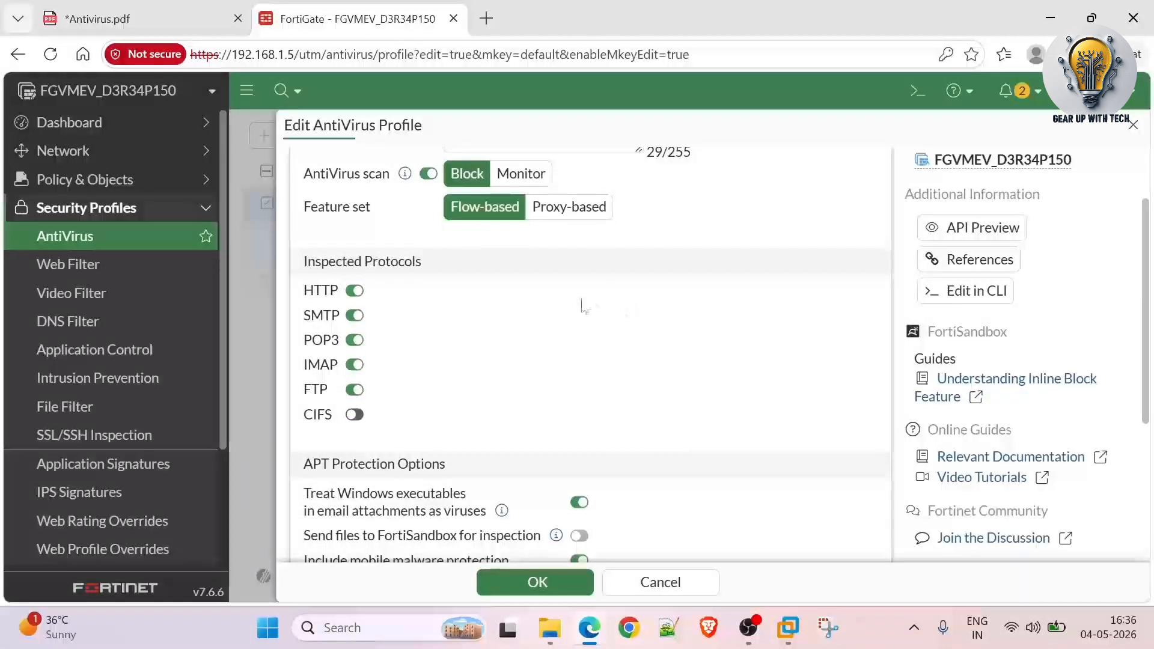
pyautogui.scroll(-1, 582, 307)
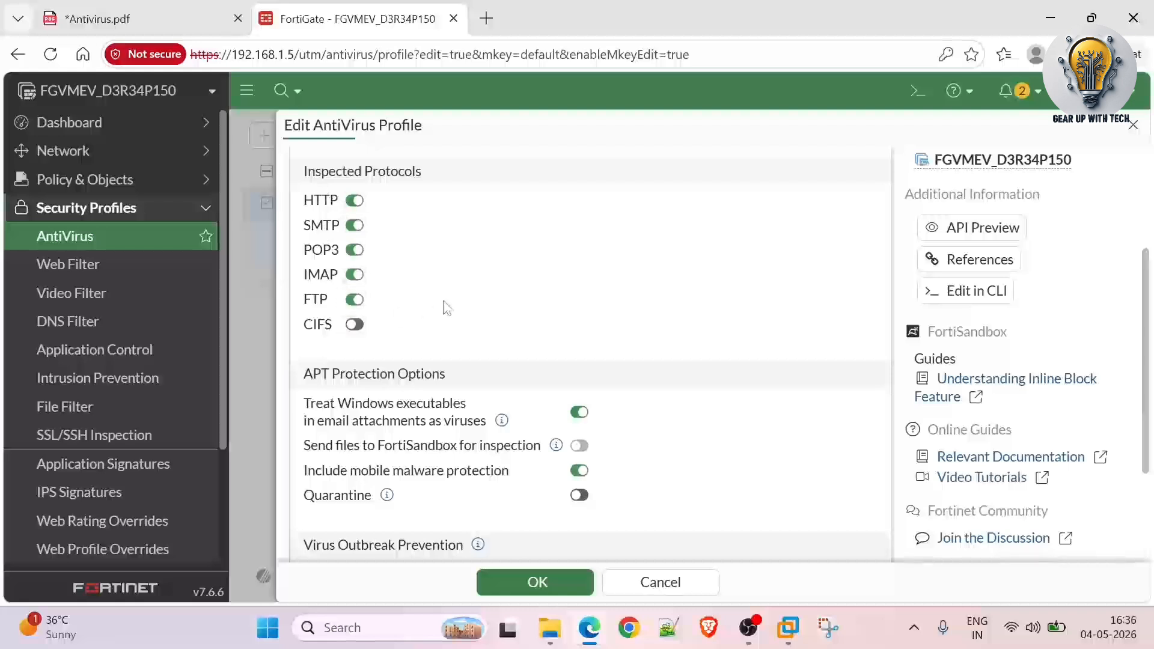
pyautogui.scroll(1, 446, 308)
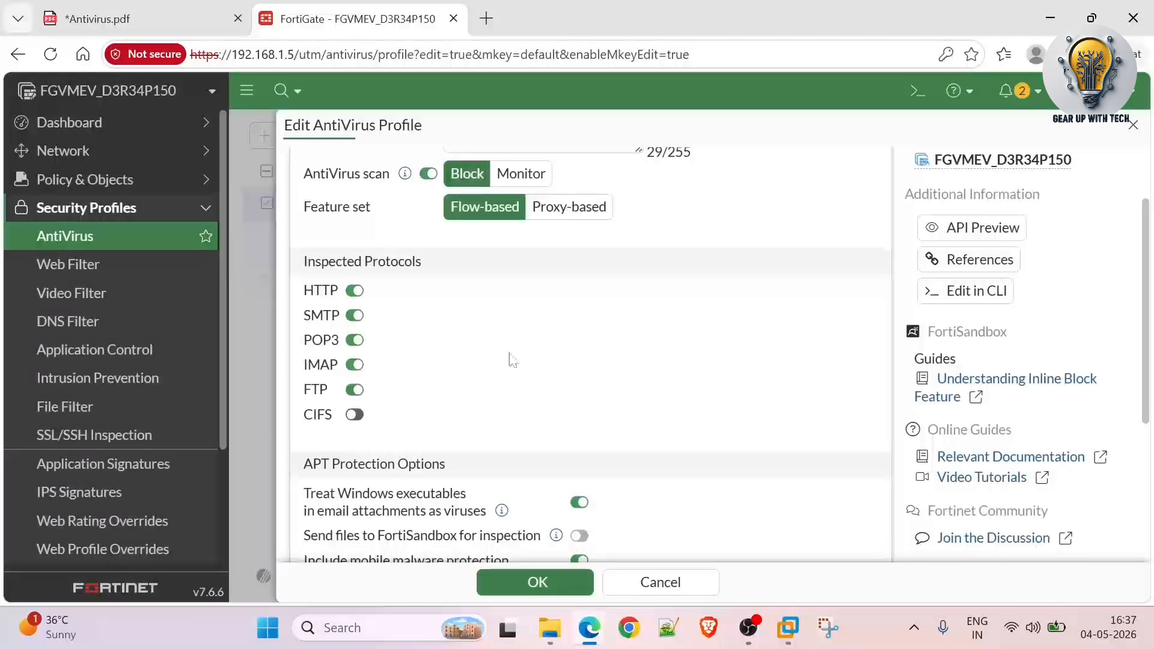
pyautogui.scroll(2, 511, 358)
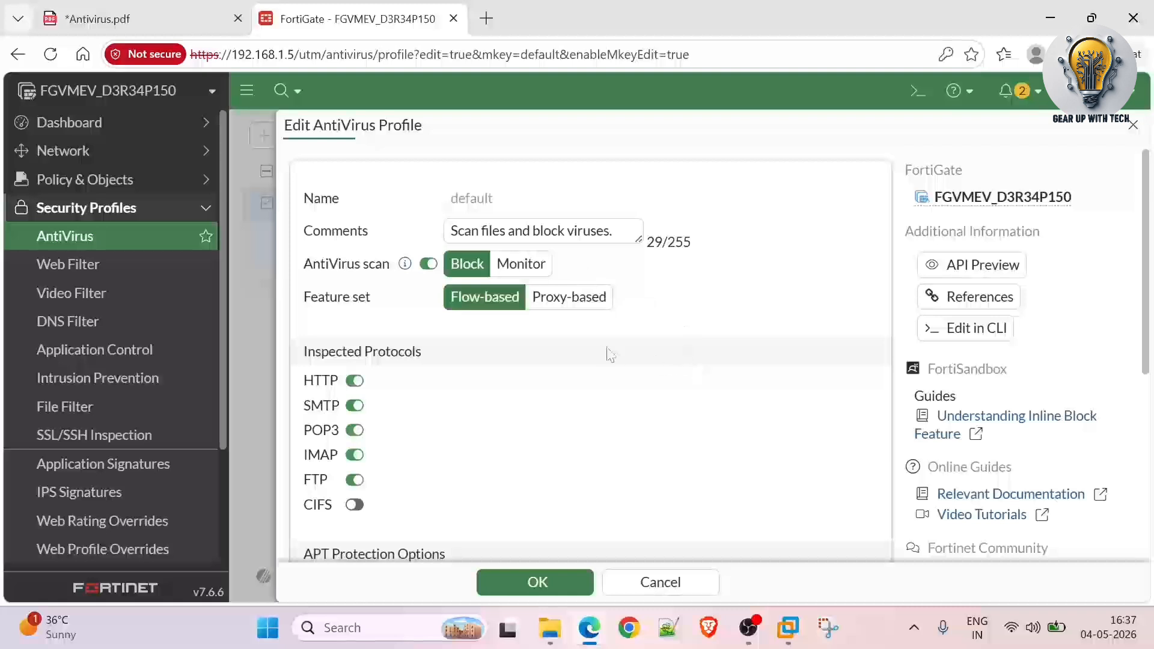
pyautogui.scroll(-3, 605, 356)
pyautogui.scroll(-2, 536, 356)
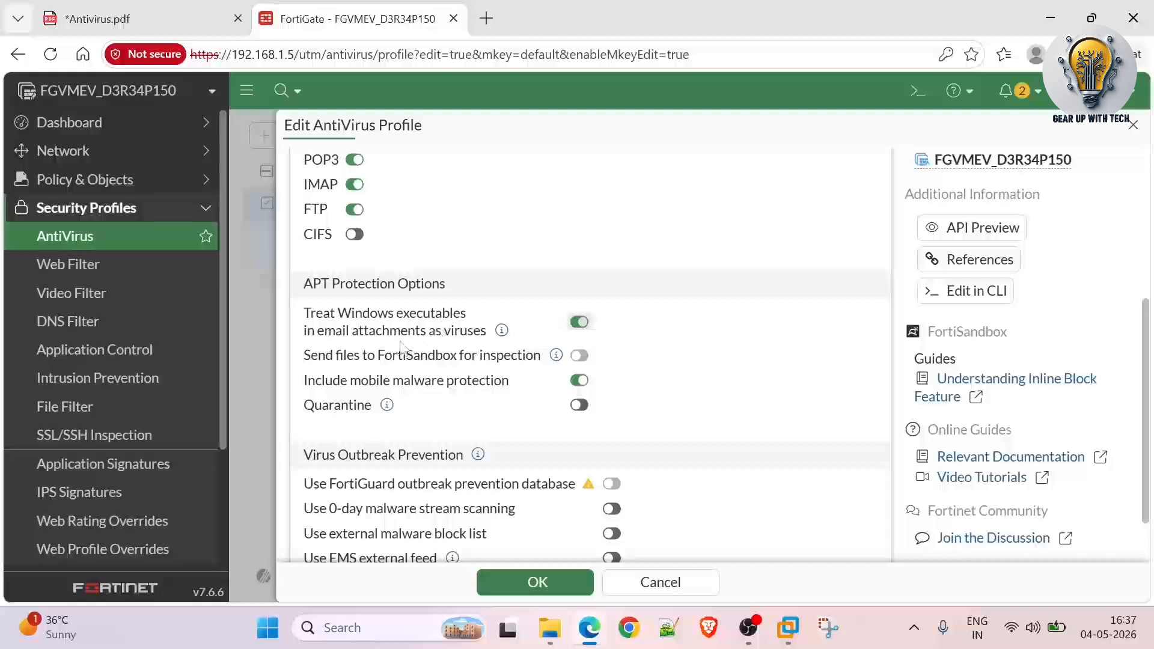
# Step: Switch treating Windows executables in email attachments as viruses off and back on, and Quarantine on and back off
pyautogui.click(581, 327)
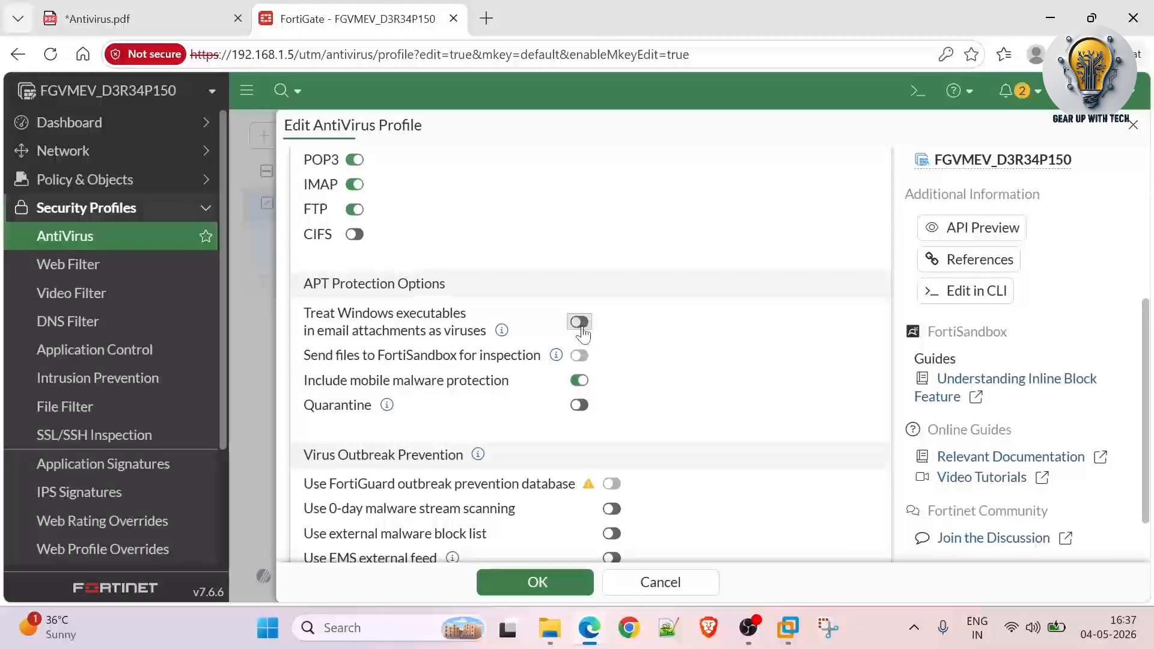
pyautogui.click(581, 328)
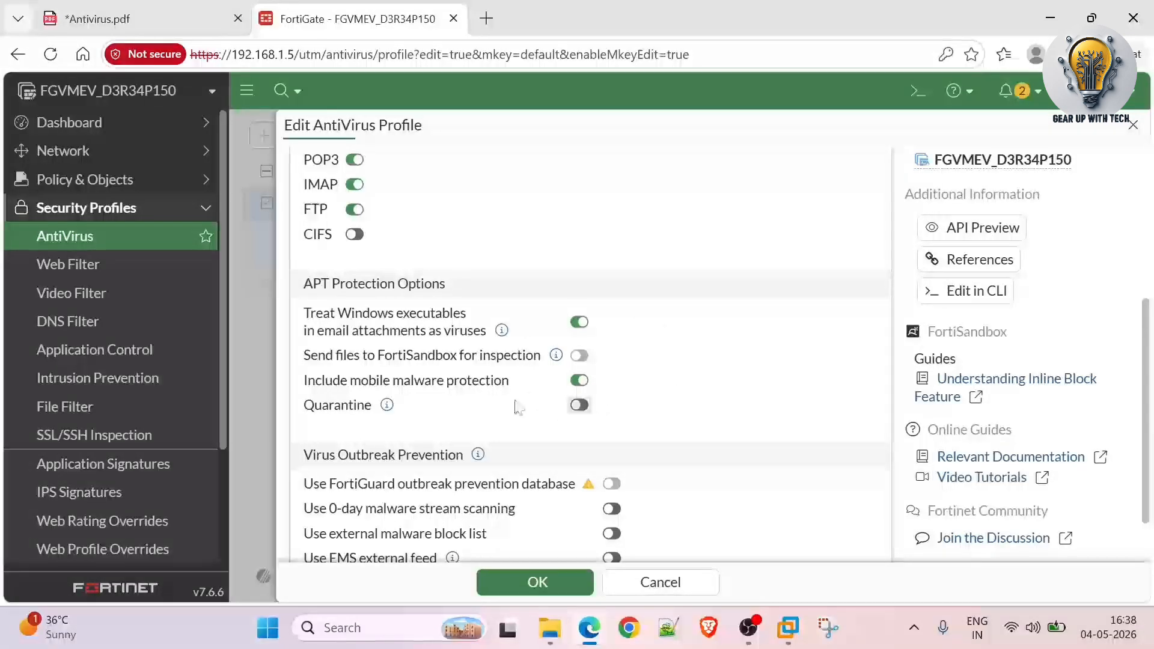
pyautogui.scroll(5, 471, 370)
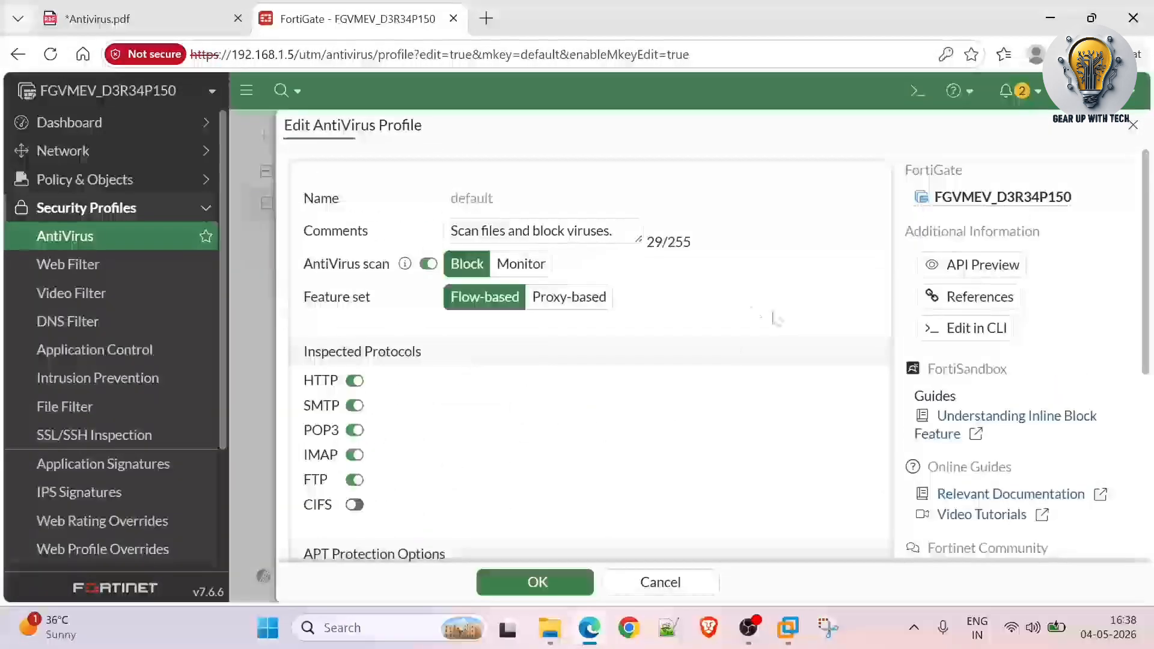
pyautogui.scroll(-5, 691, 322)
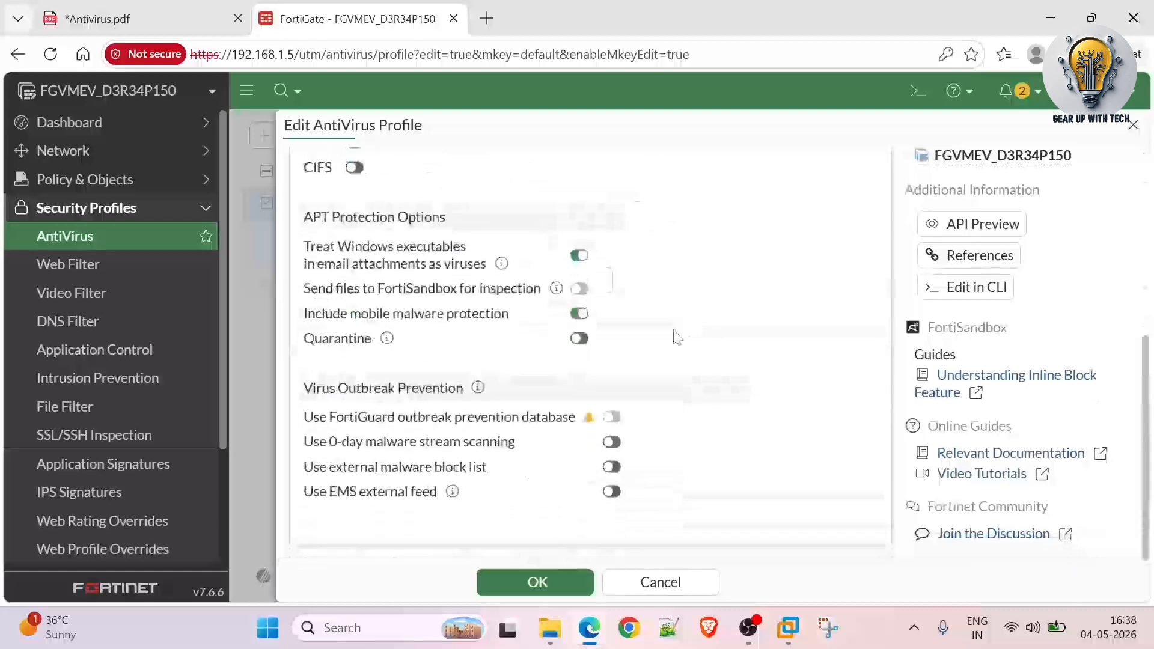
pyautogui.click(576, 341)
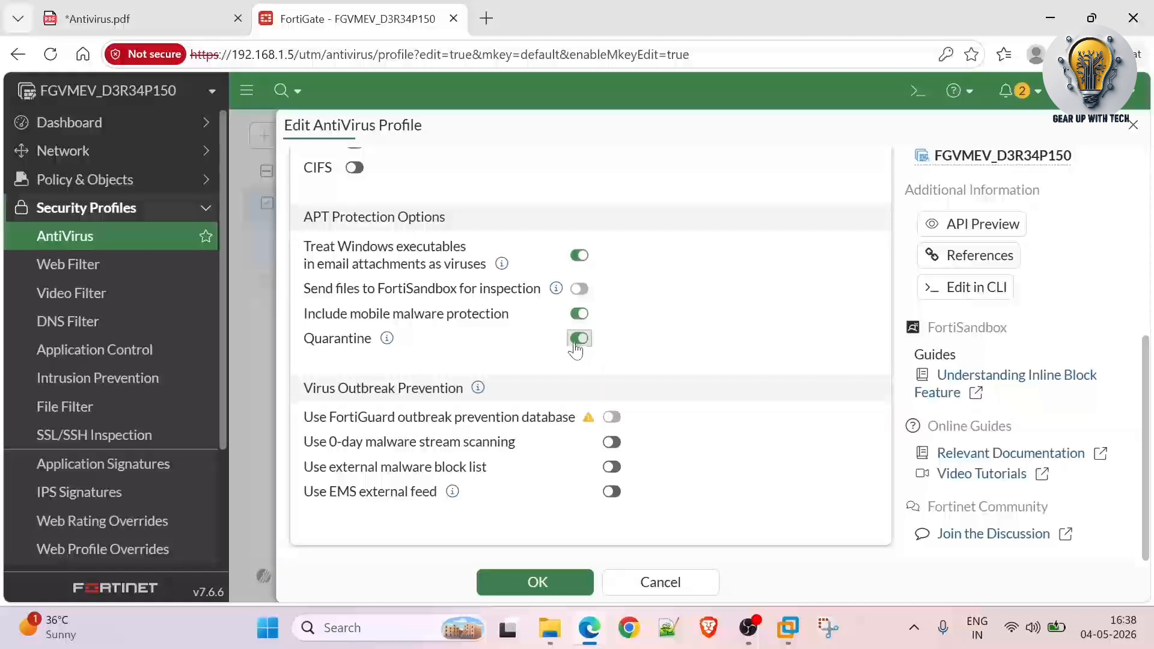
pyautogui.click(581, 340)
# Step: Enable 0-day malware stream scanning under Virus Outbreak Prevention, try the Monitor action, and set it to Block
pyautogui.click(612, 422)
pyautogui.click(611, 443)
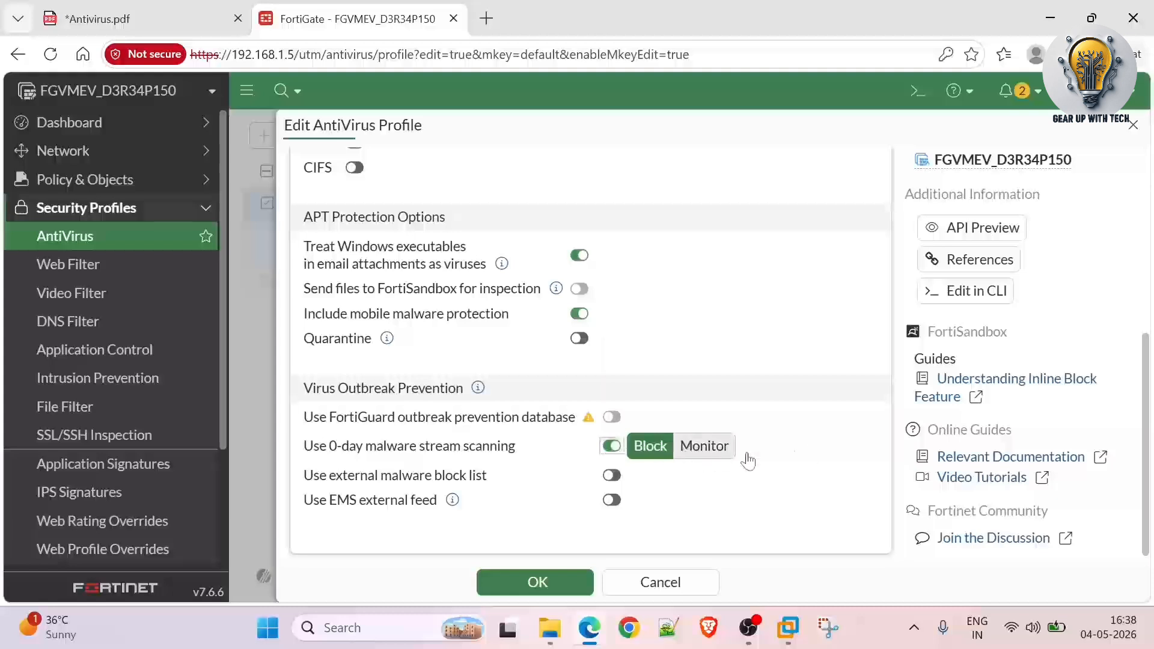
pyautogui.click(611, 450)
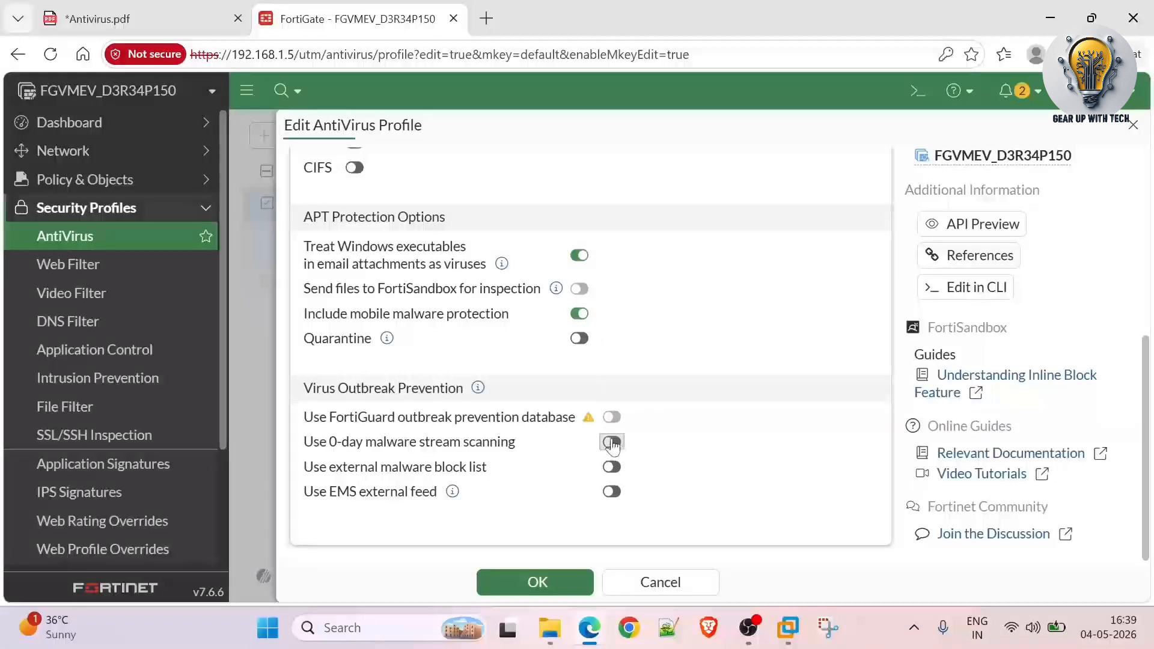
pyautogui.click(611, 444)
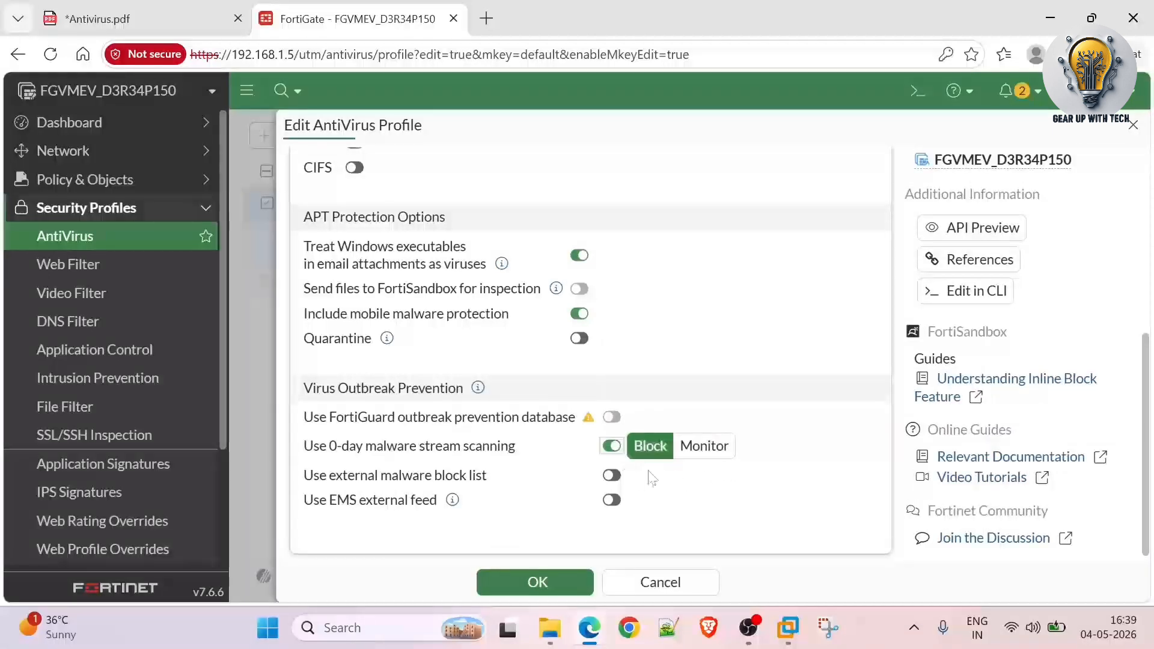
pyautogui.click(705, 447)
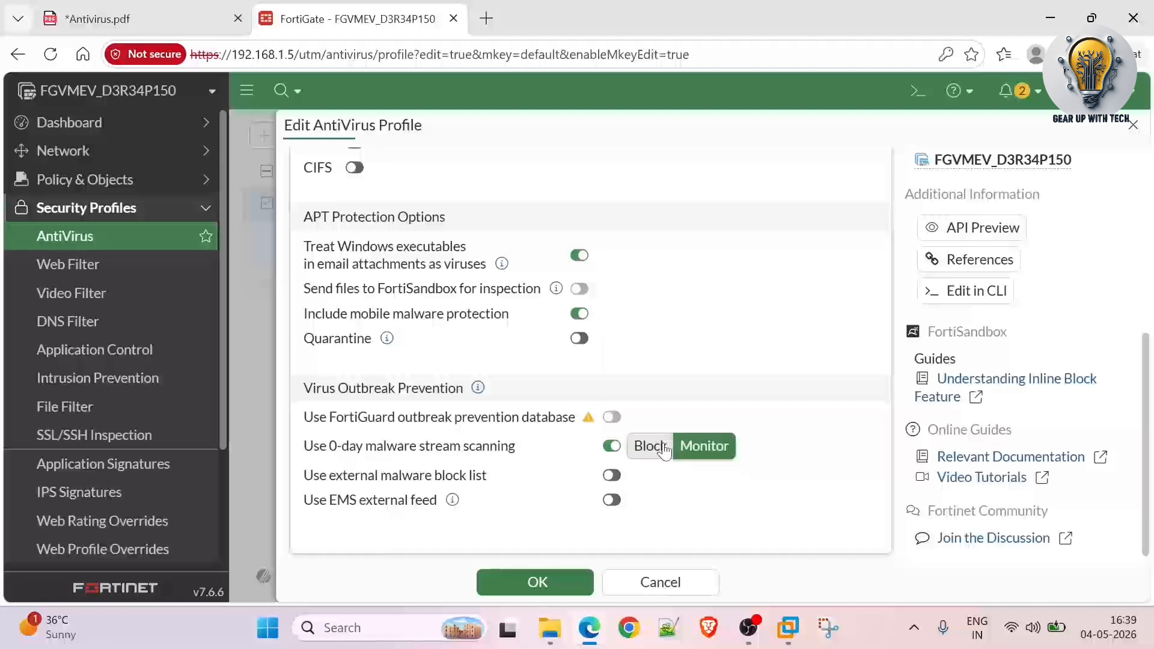
pyautogui.click(664, 449)
pyautogui.scroll(-1, 673, 480)
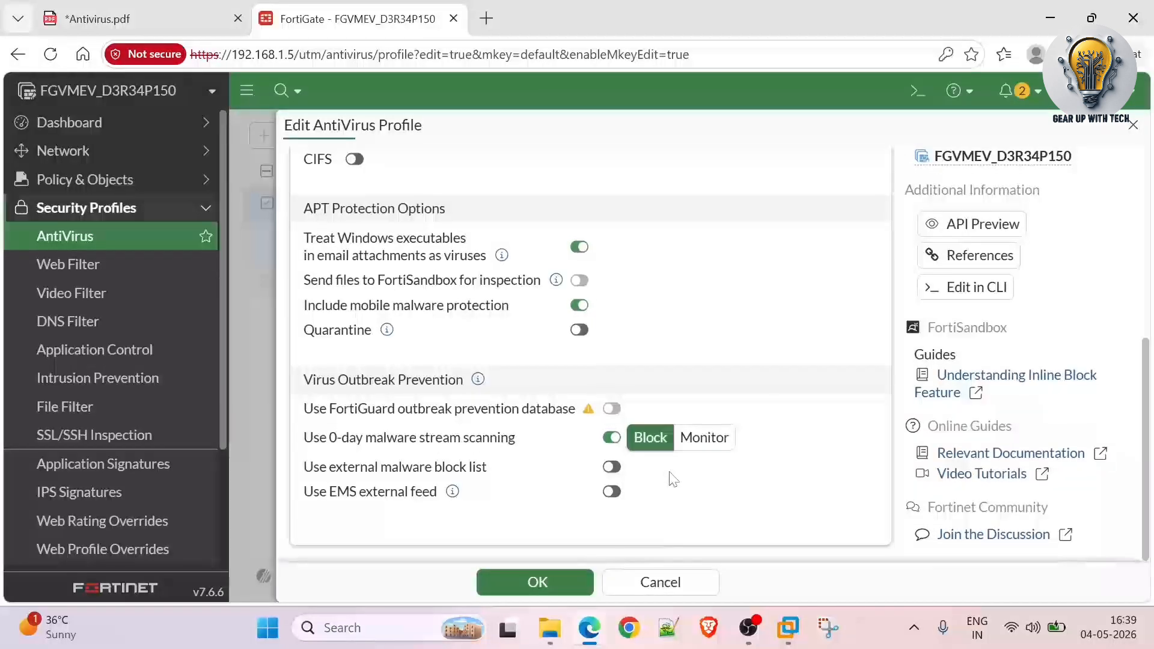
# Step: Try the external malware block list with the All and Monitor options, and turn it back off
pyautogui.click(611, 469)
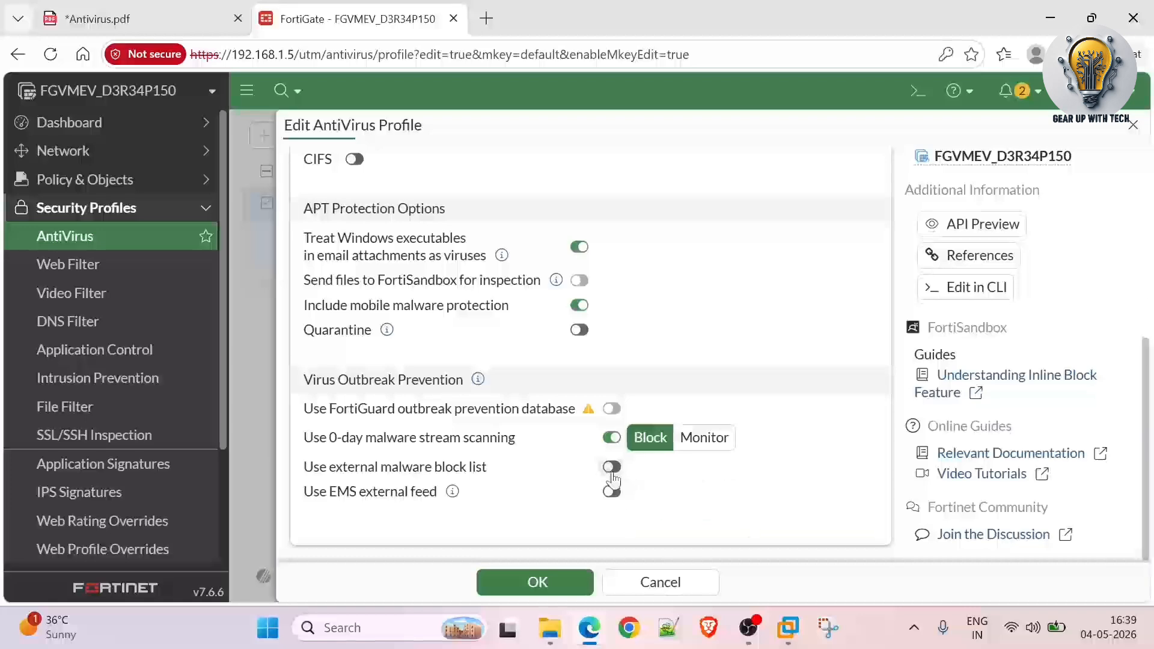
pyautogui.scroll(-3, 704, 475)
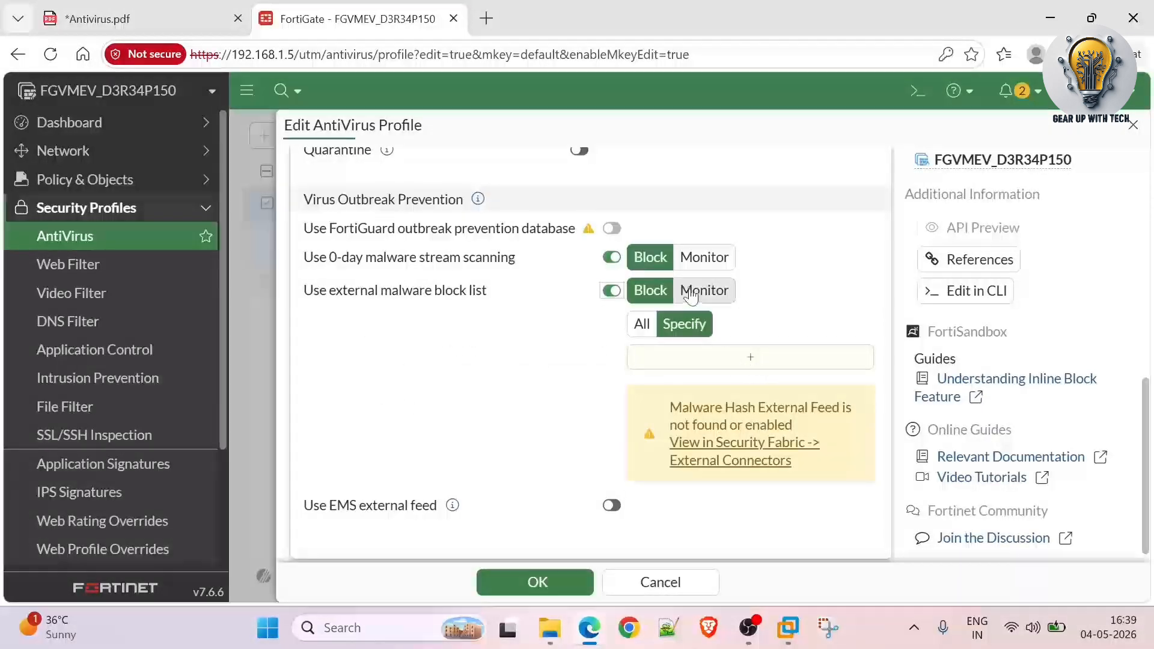
pyautogui.scroll(1, 651, 329)
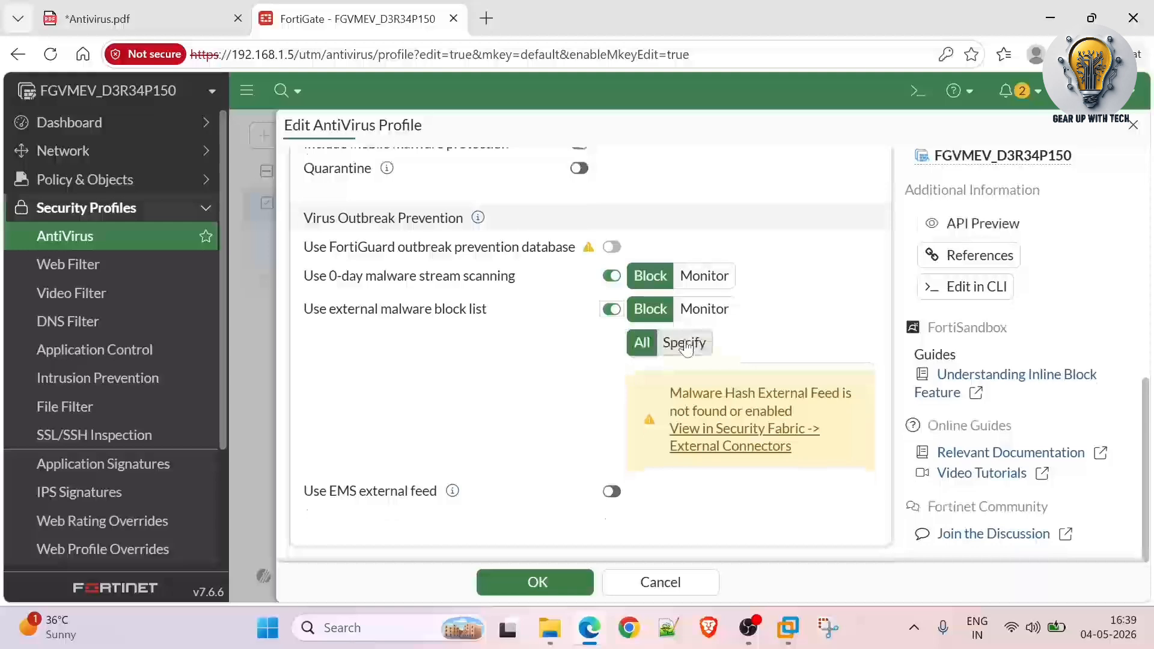
pyautogui.click(702, 308)
pyautogui.click(612, 309)
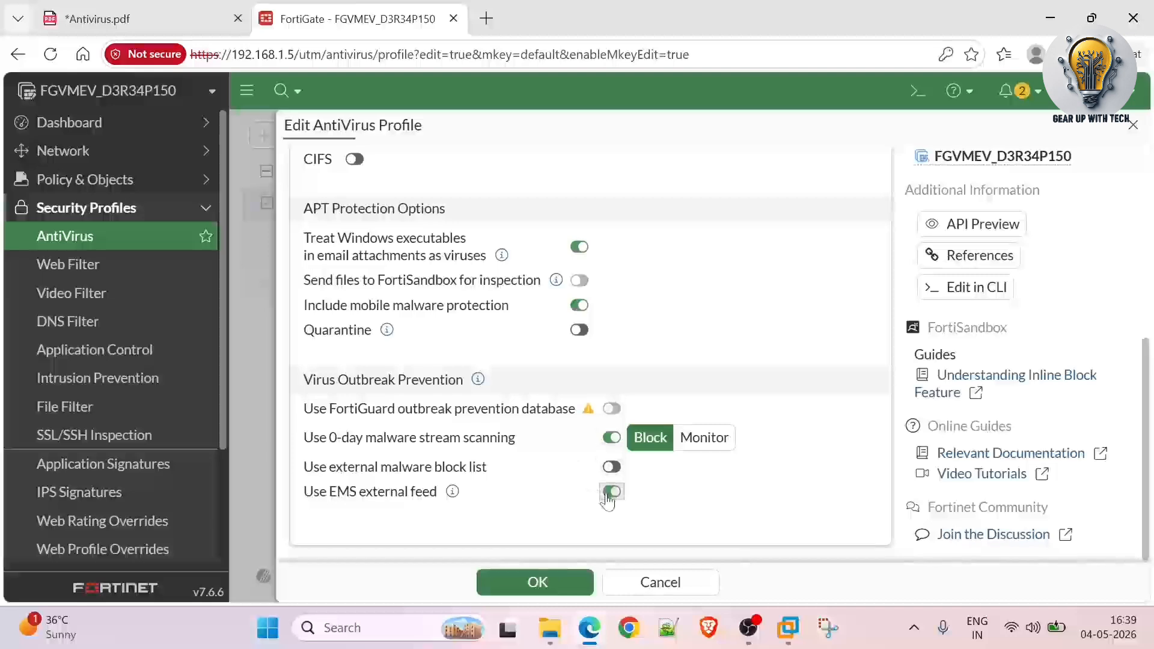
# Step: Open the default AntiVirus profile in the CLI console and examine its per-protocol scan configuration
pyautogui.scroll(5, 618, 383)
pyautogui.click(993, 330)
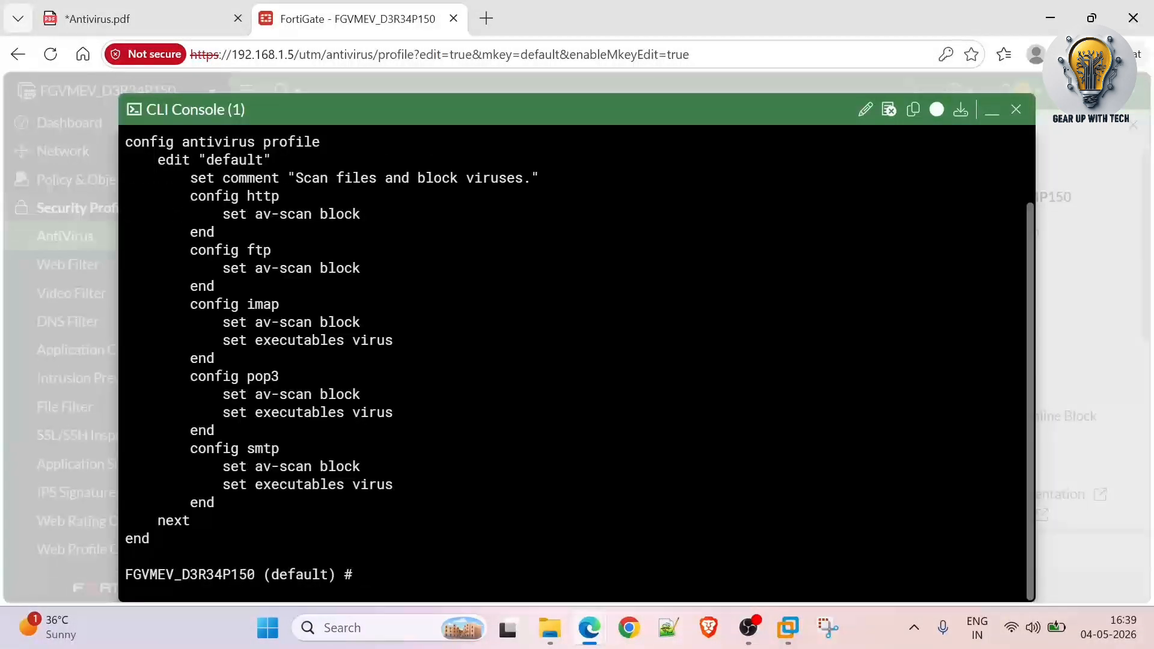
pyautogui.scroll(2, 578, 361)
pyautogui.scroll(-2, 578, 361)
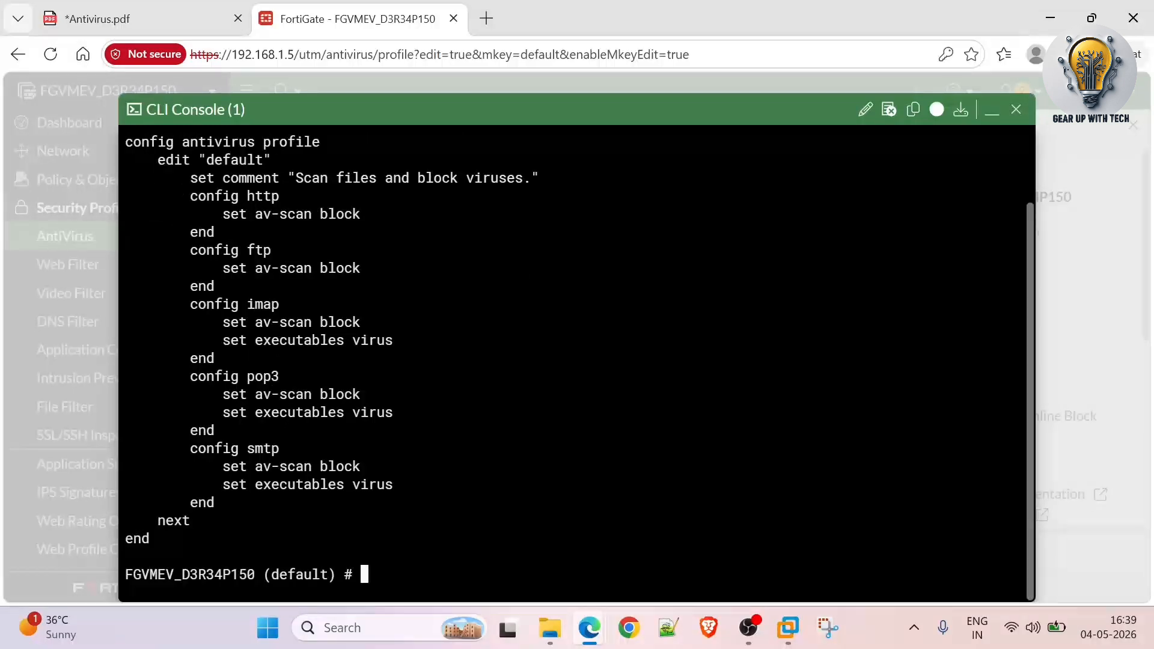
# Step: Examine the default AntiVirus profile's name, comment and HTTP and FTP av-scan settings in the CLI output
pyautogui.moveTo(271, 159); pyautogui.dragTo(215, 160)
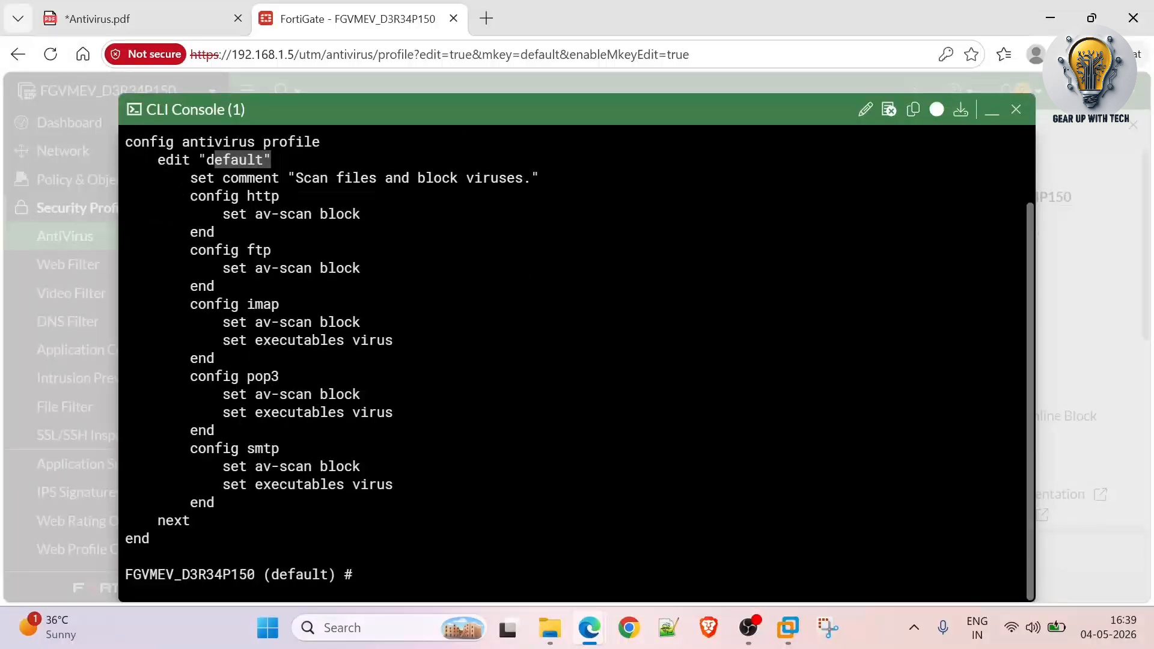
pyautogui.moveTo(304, 178); pyautogui.dragTo(458, 178)
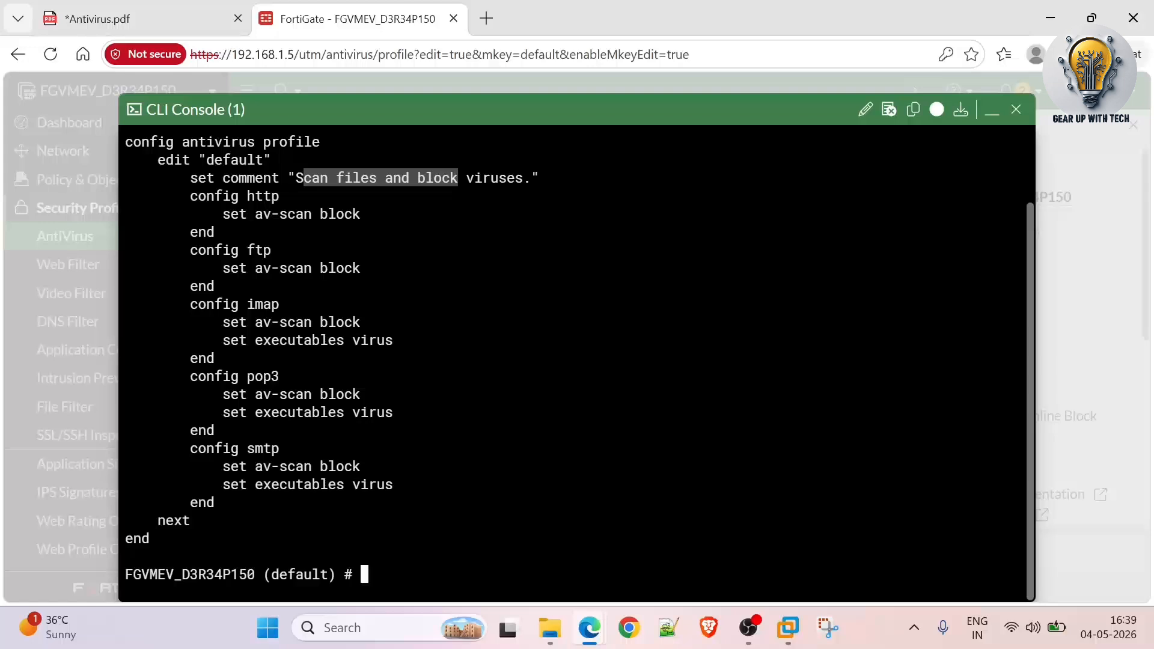
pyautogui.moveTo(248, 196); pyautogui.dragTo(320, 196)
pyautogui.moveTo(255, 214); pyautogui.dragTo(352, 214)
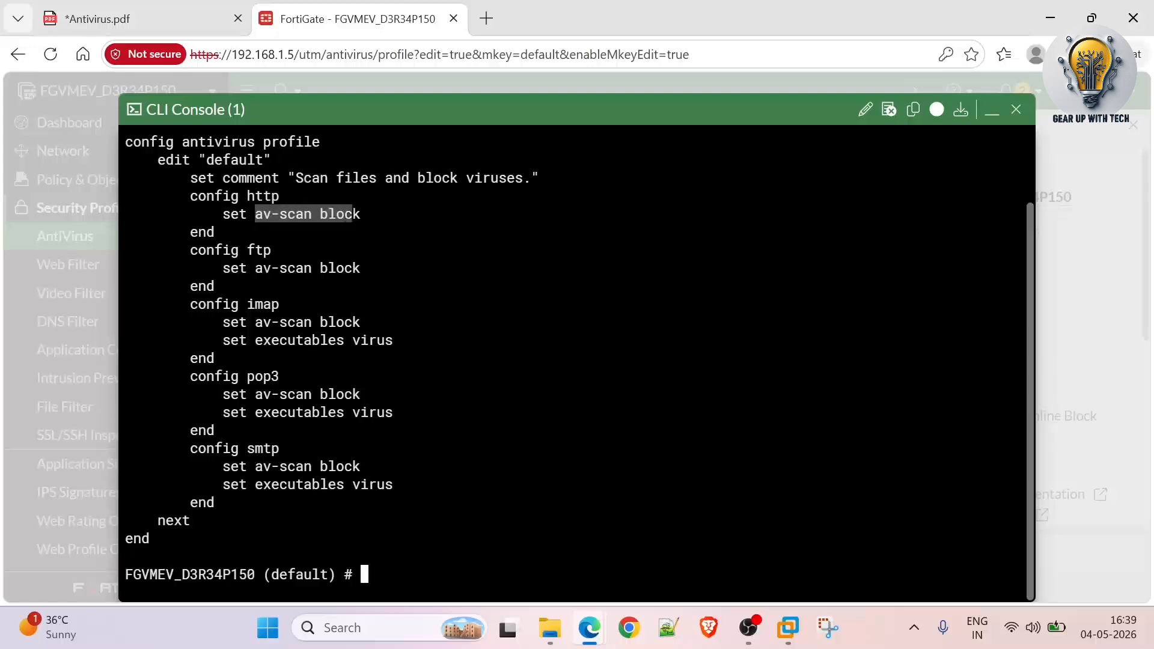
pyautogui.moveTo(231, 250); pyautogui.dragTo(344, 268)
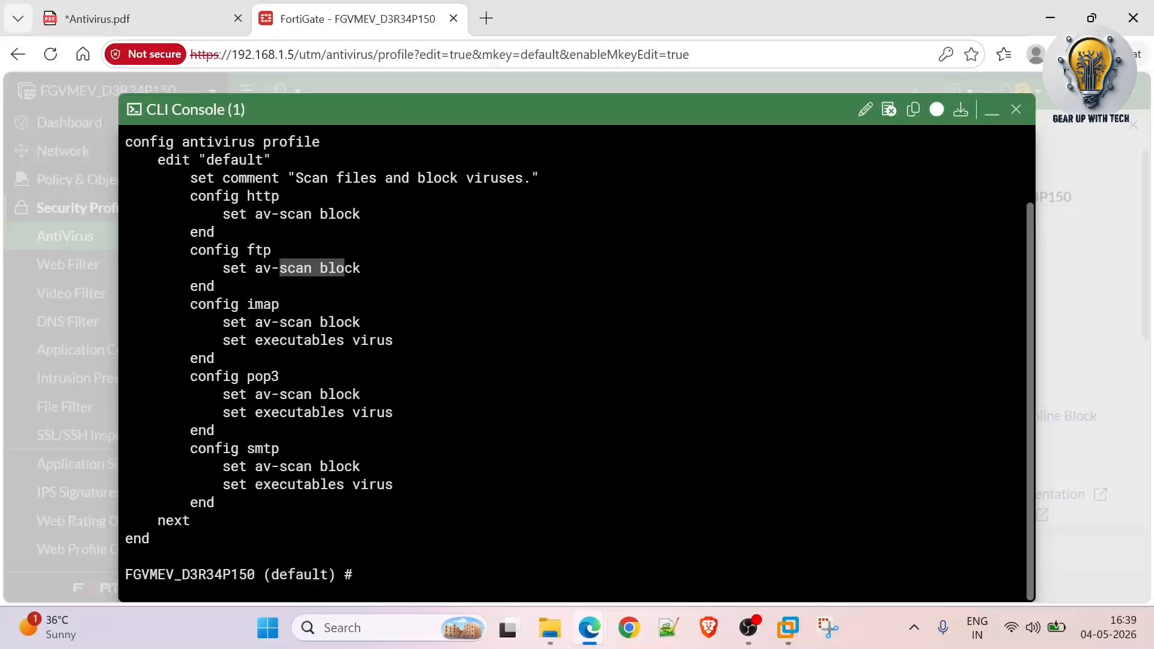
pyautogui.moveTo(255, 268); pyautogui.dragTo(271, 268)
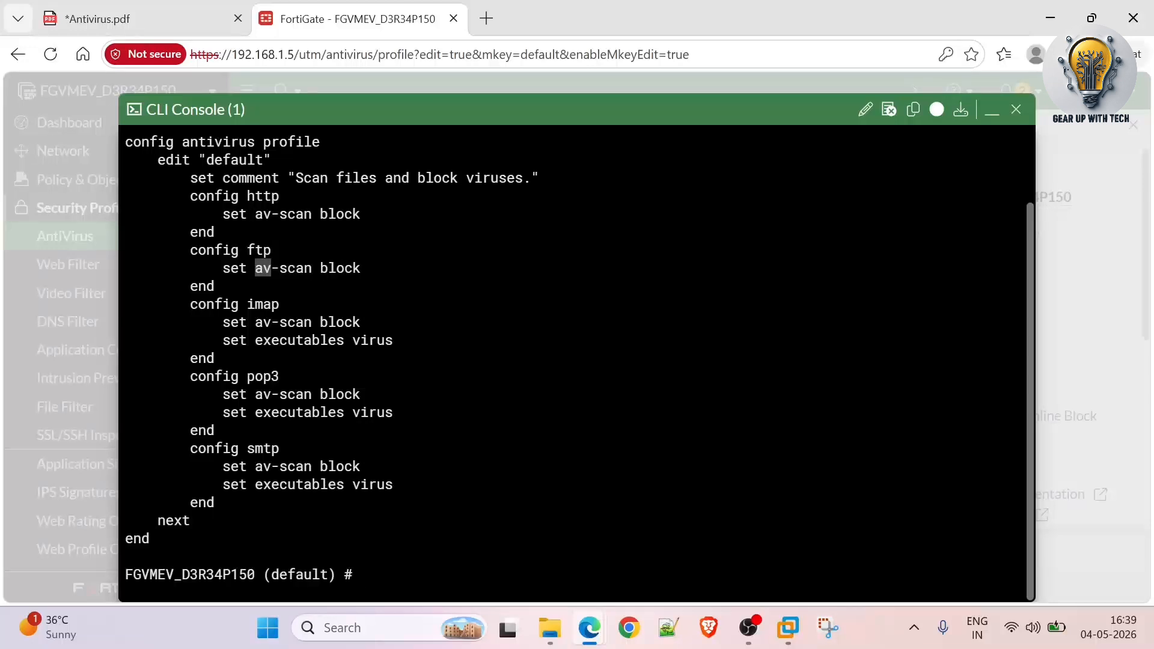
# Step: Compare the CLI scan settings with the profile's inspected protocols, and switch HTTP inspection off and back on
pyautogui.click(992, 109)
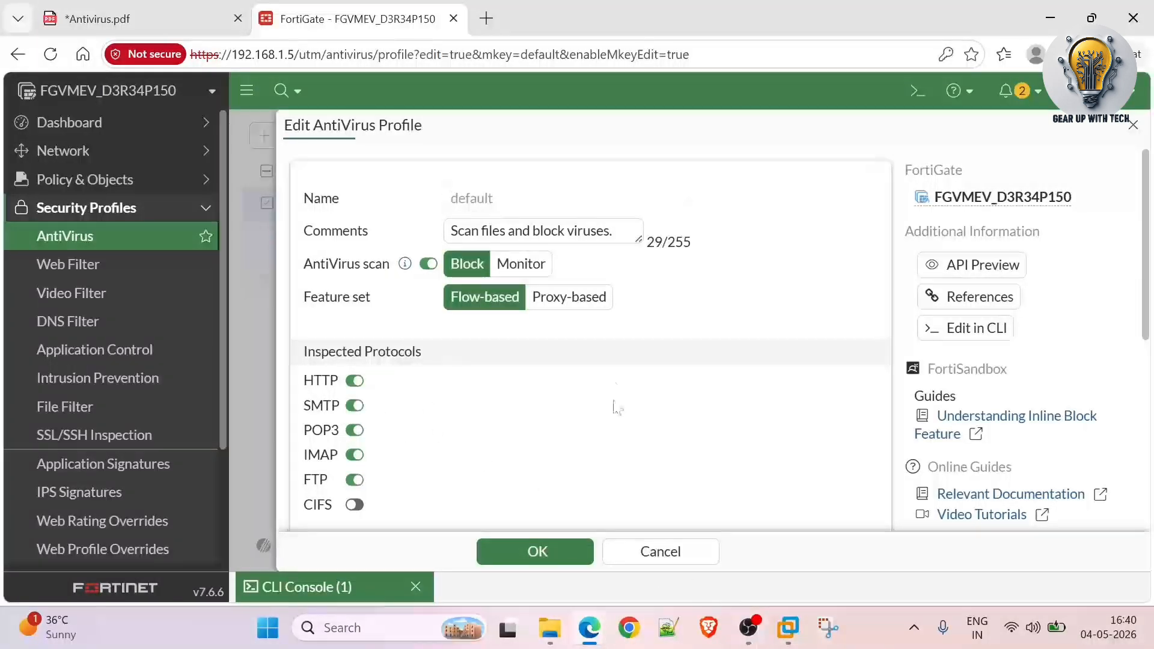
pyautogui.click(336, 588)
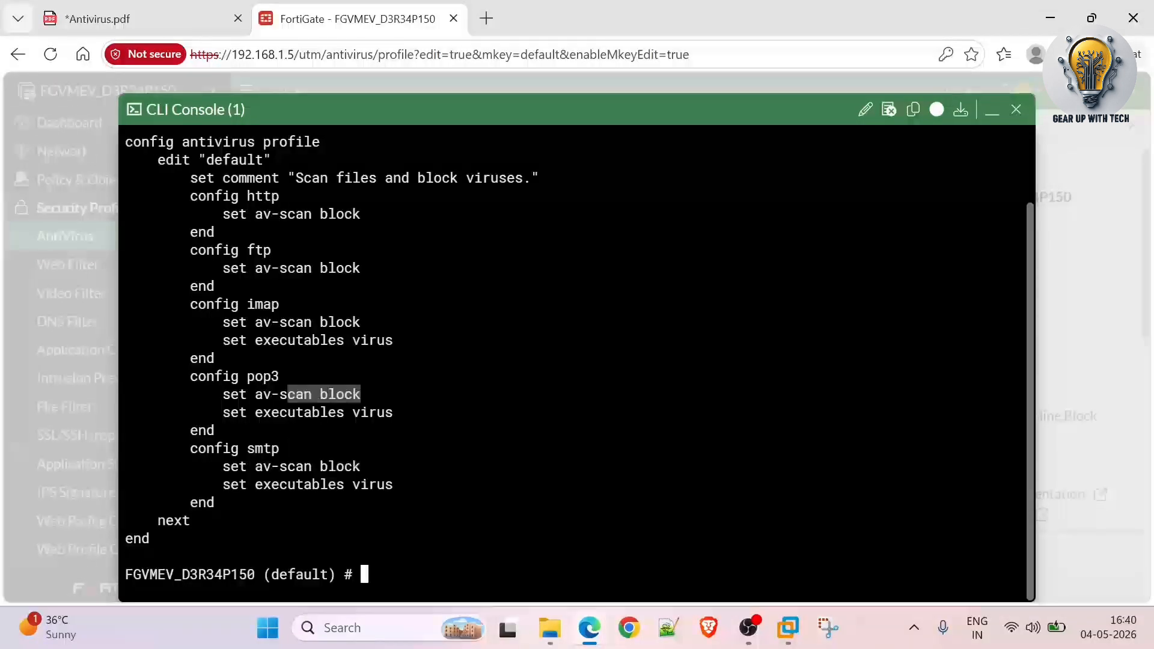
pyautogui.moveTo(356, 322); pyautogui.dragTo(320, 304)
pyautogui.click(992, 110)
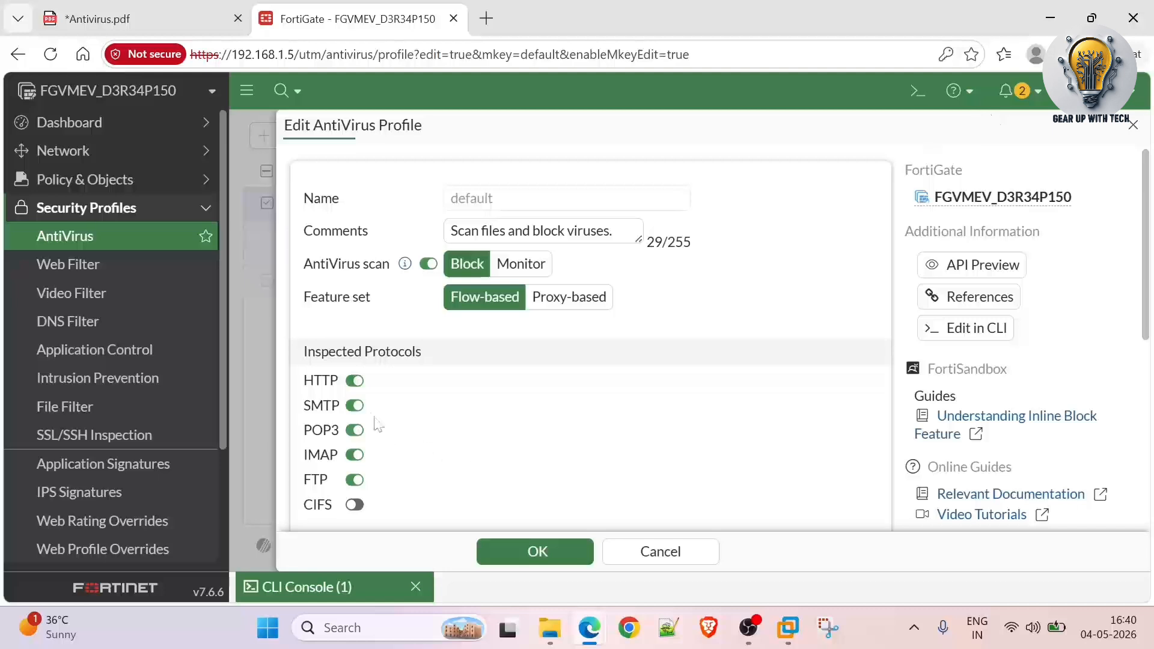
pyautogui.click(359, 388)
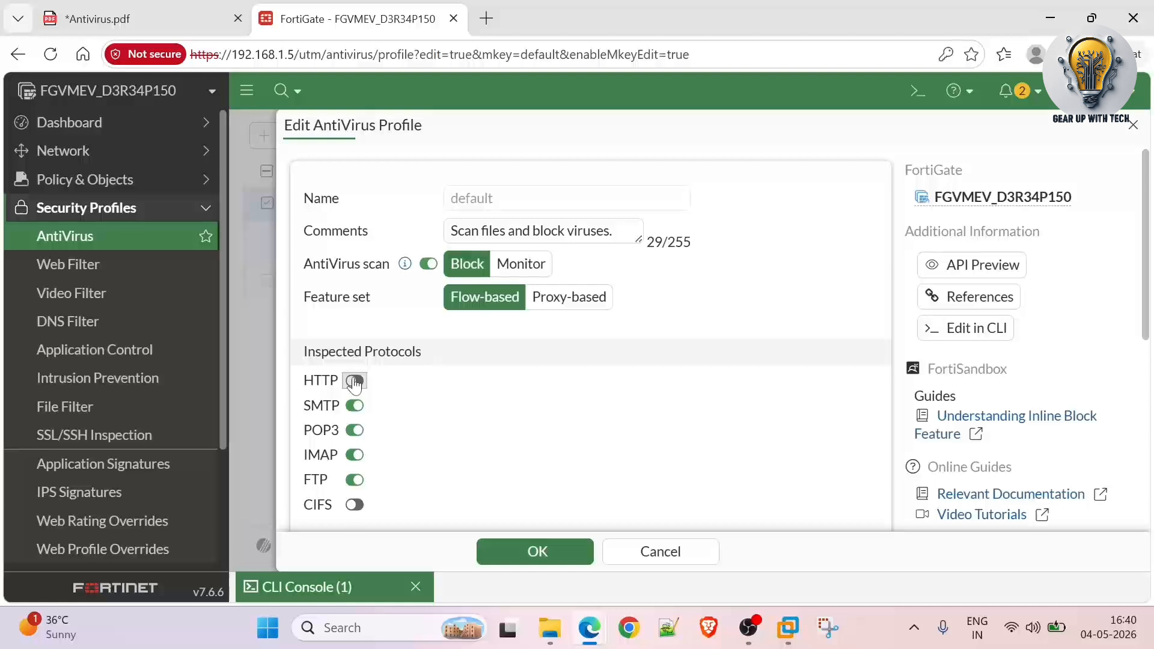
pyautogui.click(355, 382)
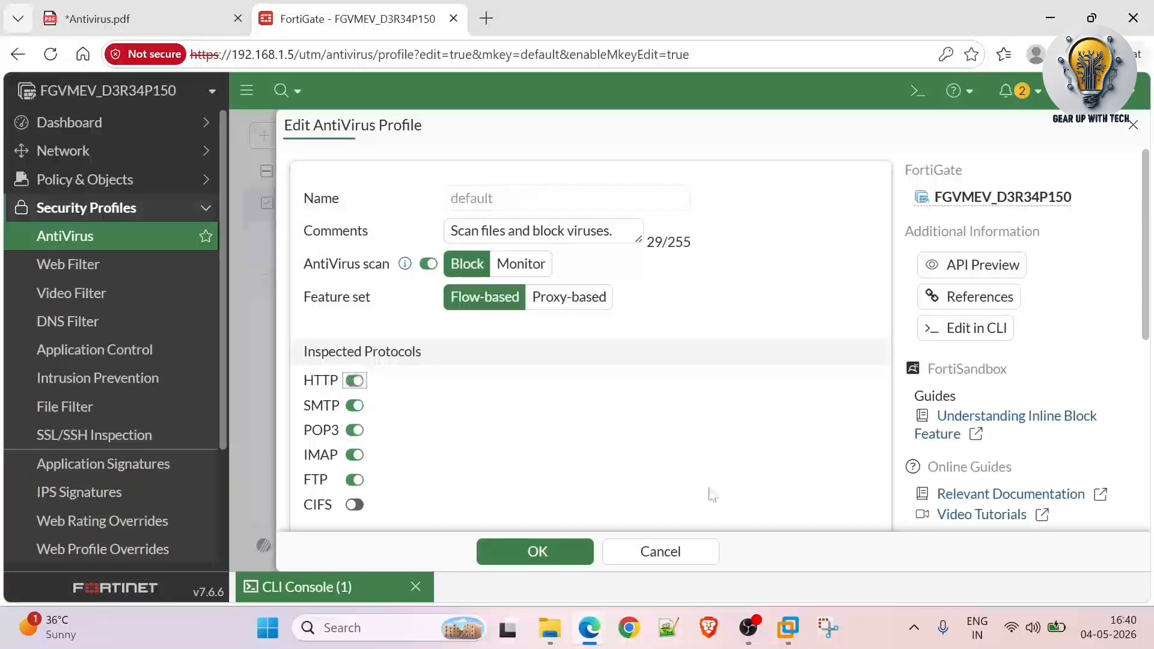
# Step: Close the CLI console, cancel editing the default AntiVirus profile, and clear its selection in the profile list
pyautogui.click(413, 588)
pyautogui.click(661, 580)
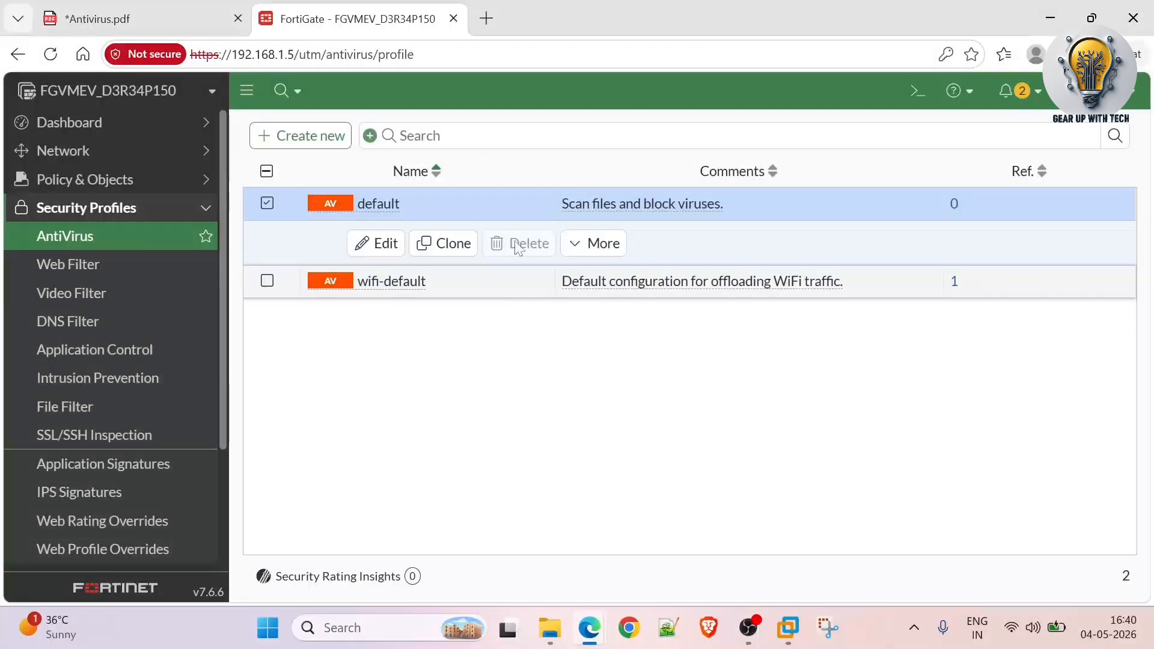
pyautogui.click(267, 204)
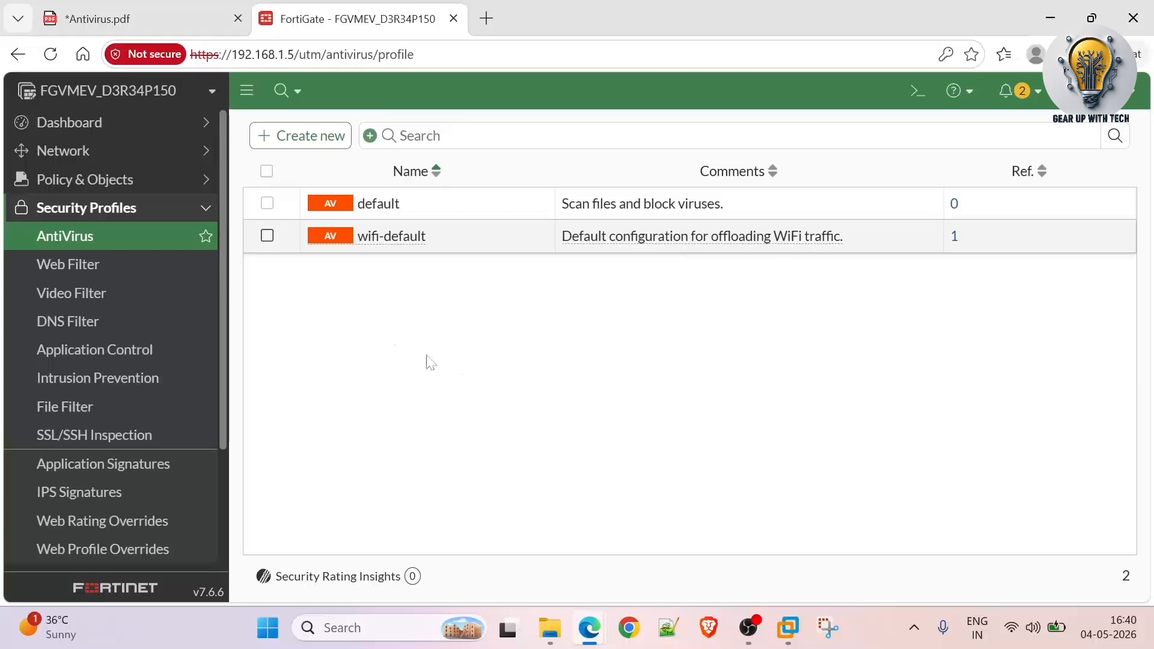
# Step: Go to the firewall policies and open the to-dmz policy for editing
pyautogui.click(83, 181)
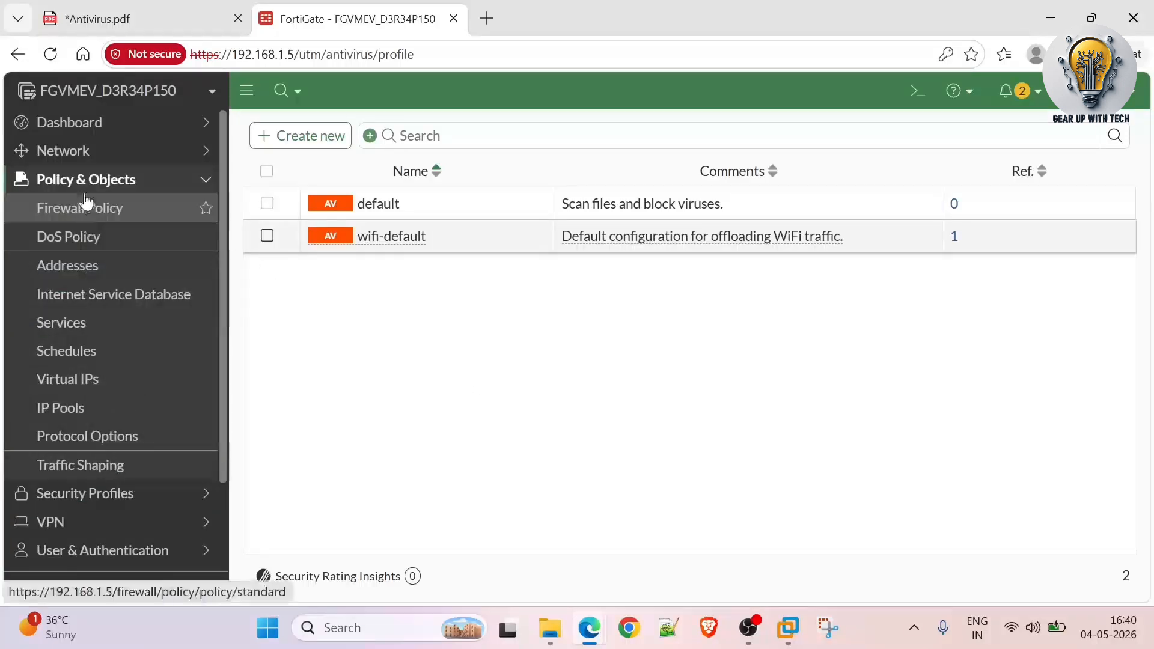
pyautogui.click(98, 212)
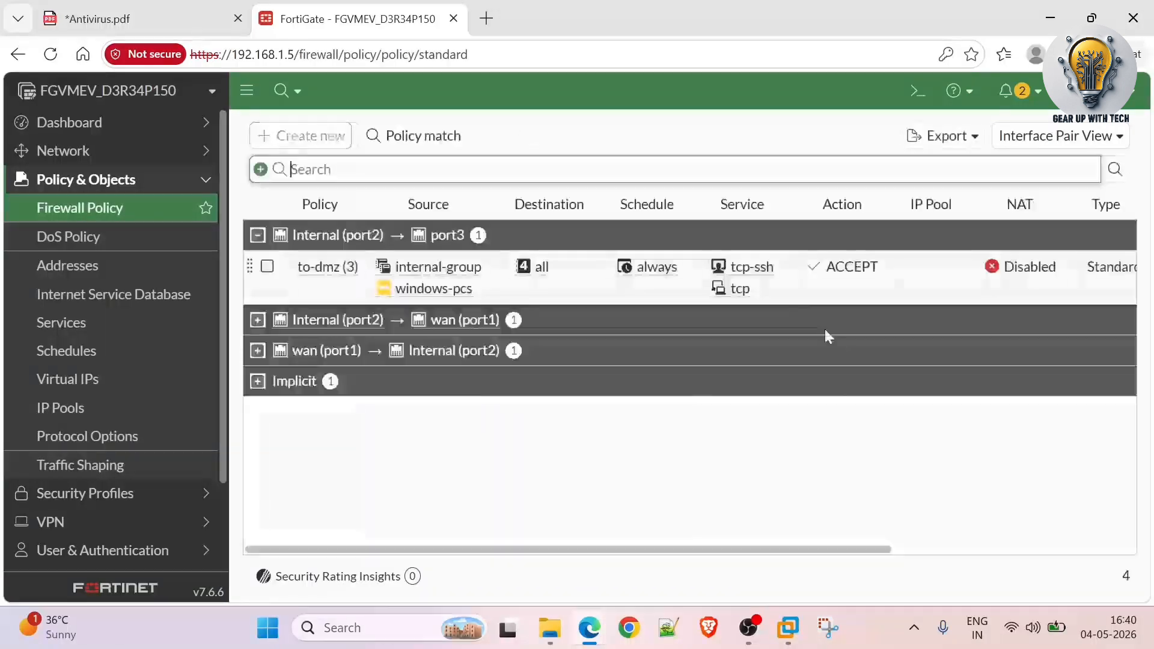
pyautogui.moveTo(314, 269)
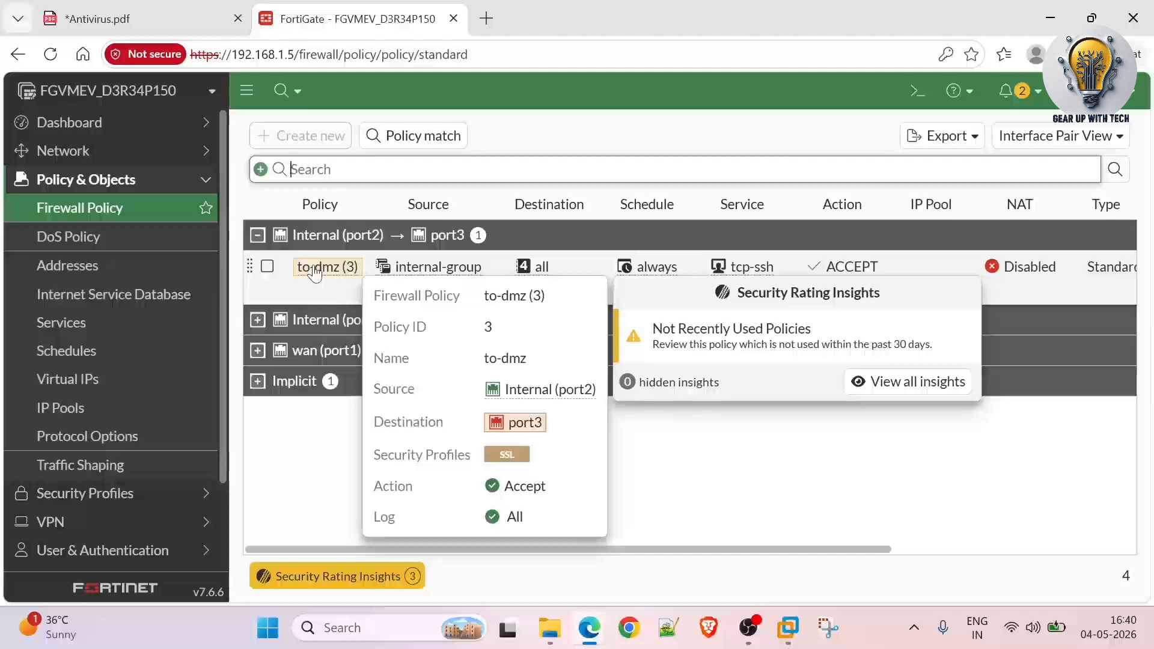
pyautogui.doubleClick(313, 268)
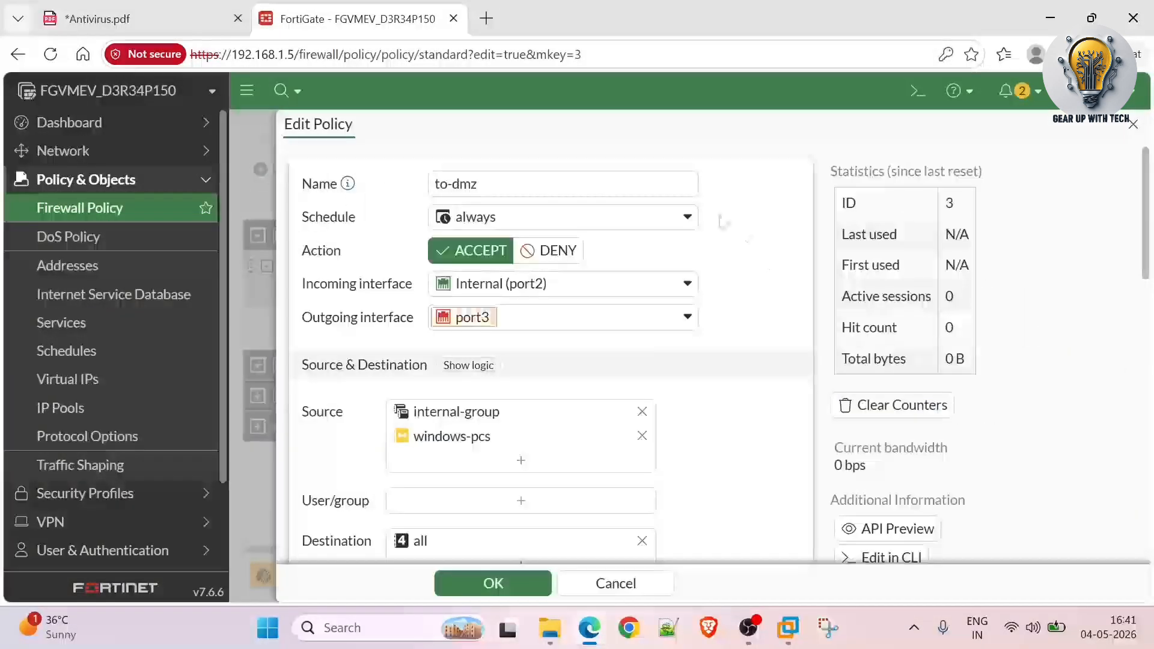
# Step: Enable AntiVirus in the to-dmz policy's security profiles and select the default profile
pyautogui.scroll(-10, 404, 247)
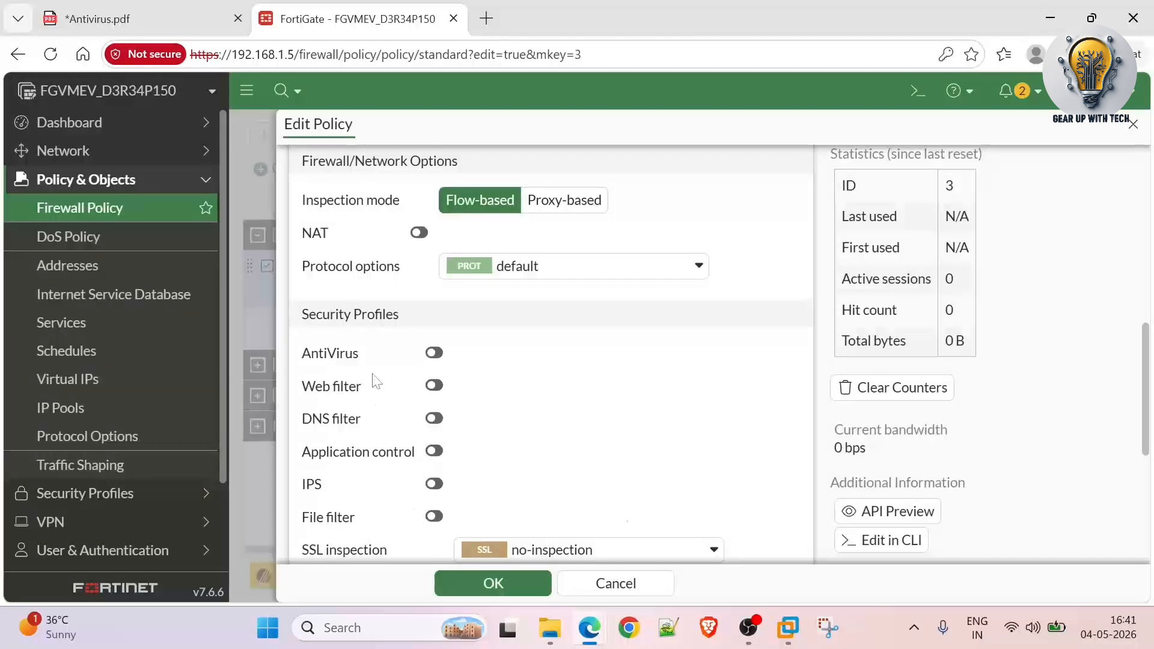
pyautogui.click(435, 355)
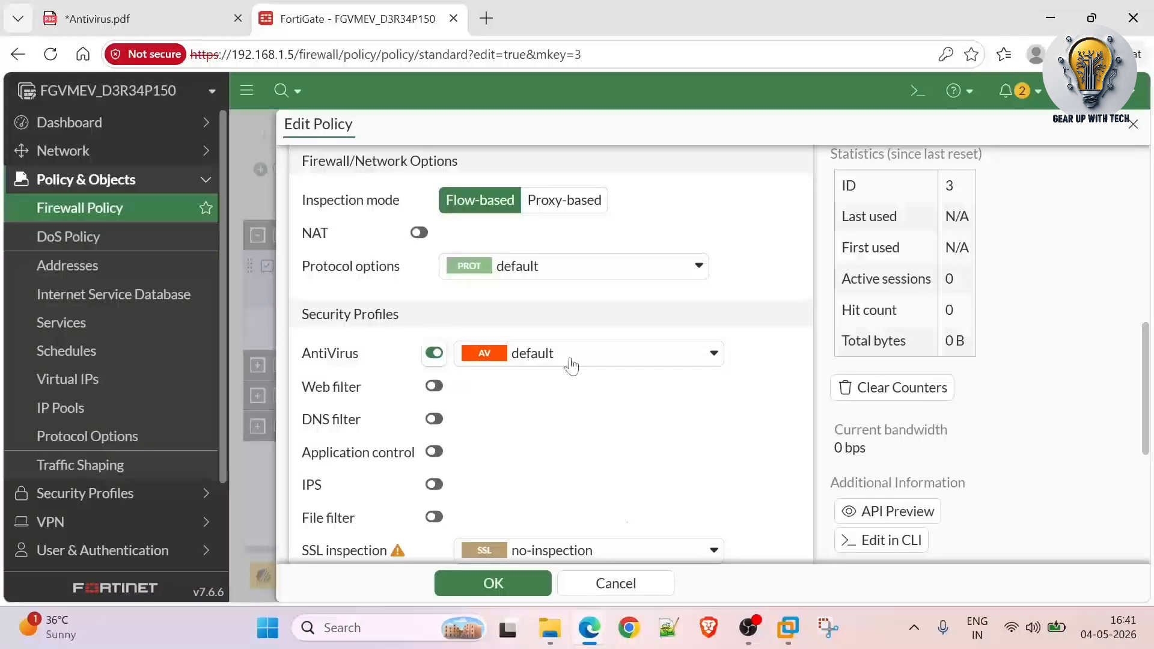
pyautogui.click(713, 356)
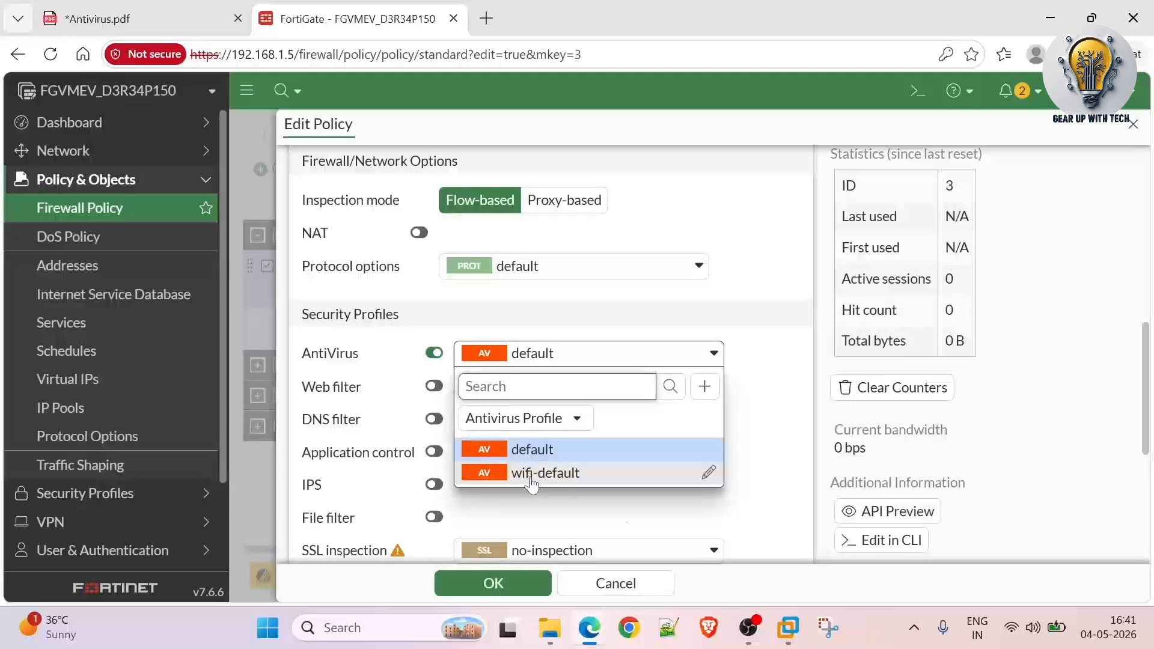
pyautogui.moveTo(529, 479)
pyautogui.click(533, 451)
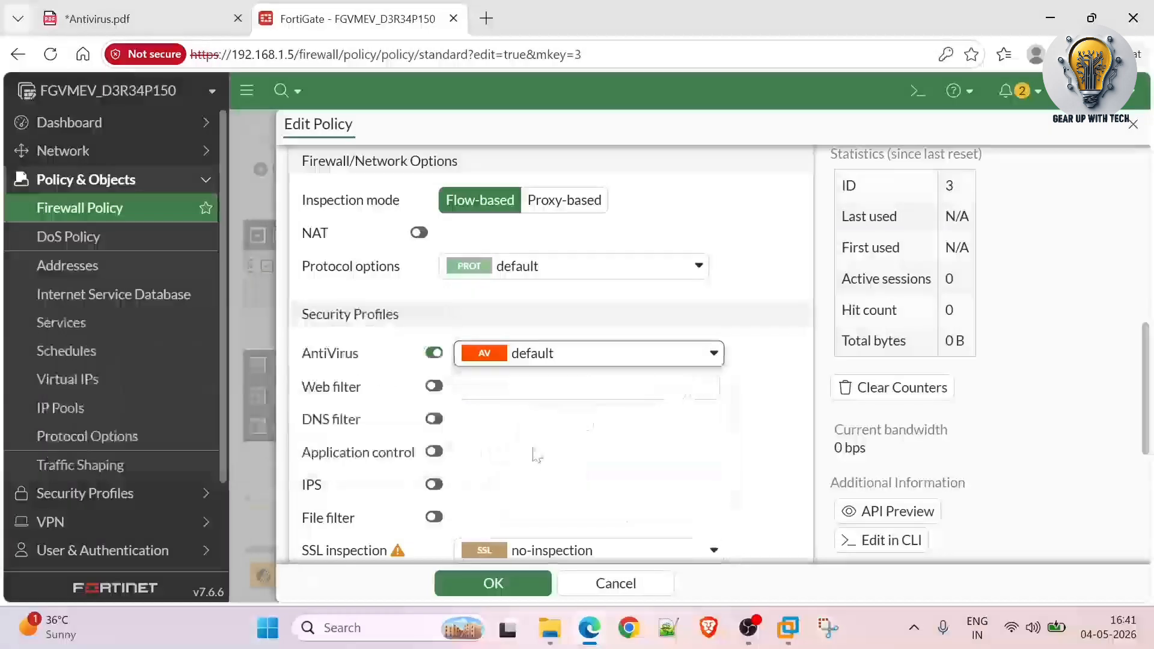
# Step: Review the remaining to-dmz policy options and save the policy, accepting the use of the no-inspection SSL profile
pyautogui.scroll(-5, 601, 421)
pyautogui.scroll(4, 484, 399)
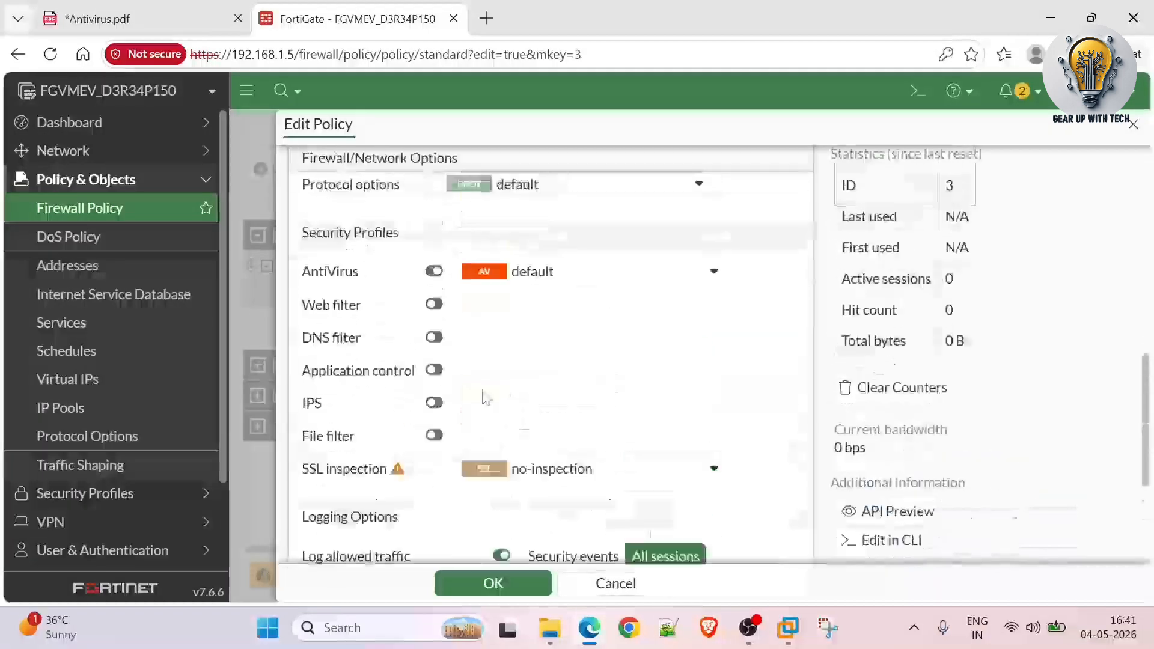
pyautogui.scroll(-1, 542, 530)
pyautogui.click(494, 584)
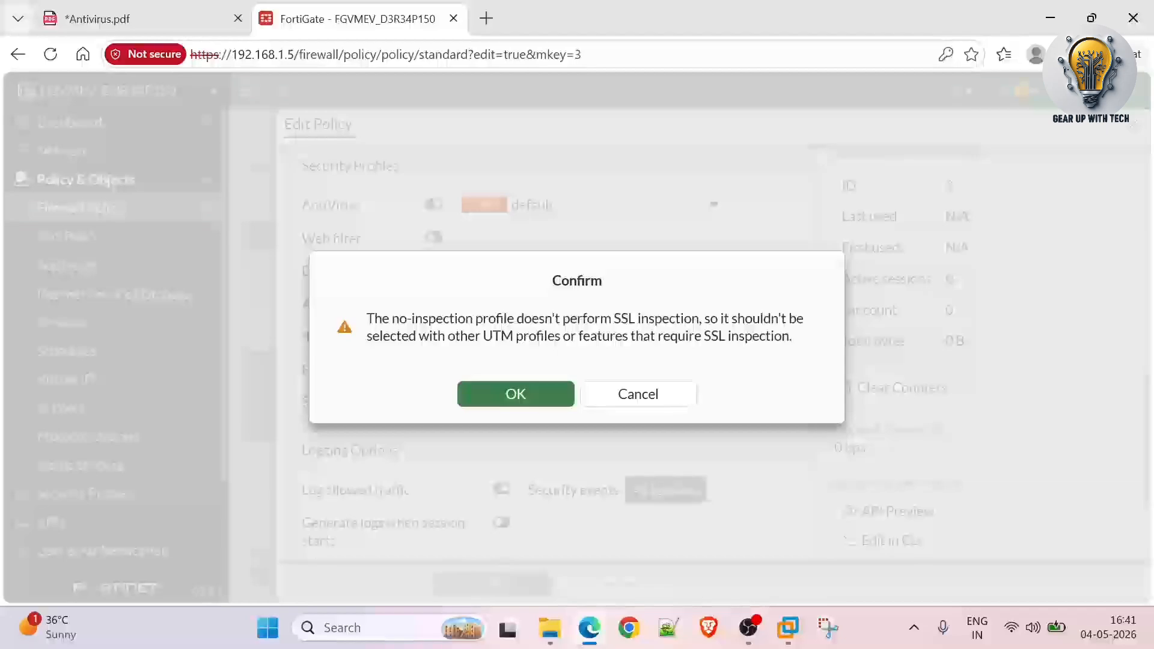
pyautogui.click(568, 388)
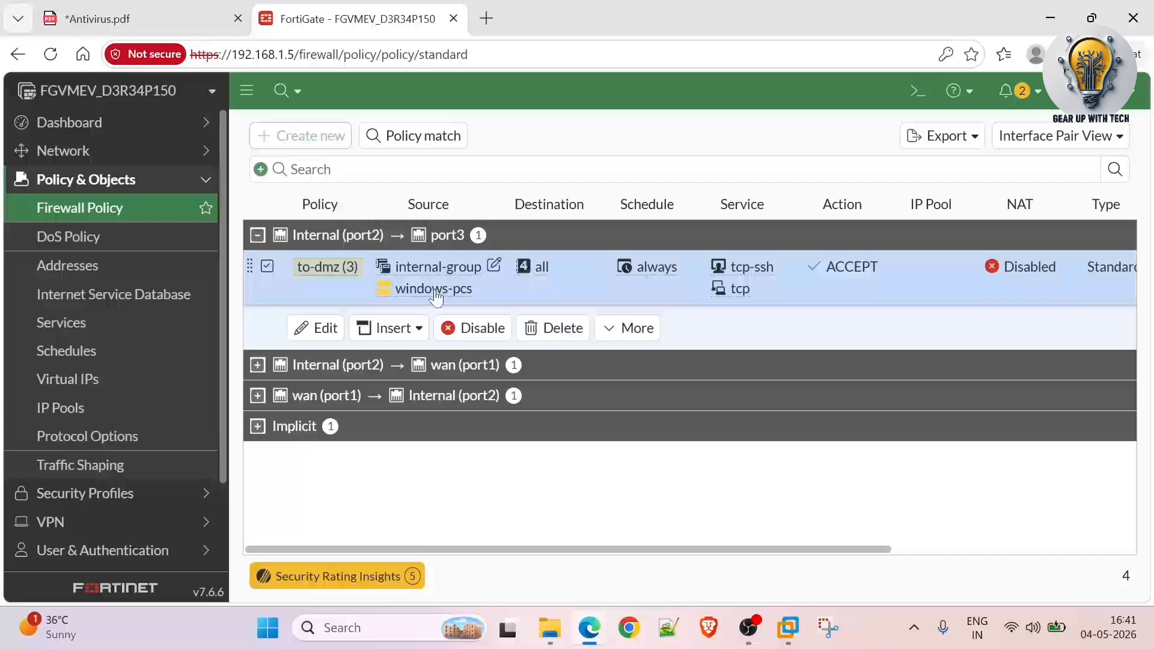
# Step: Examine the source and service objects of the to-dmz policy in the policy list
pyautogui.moveTo(467, 294)
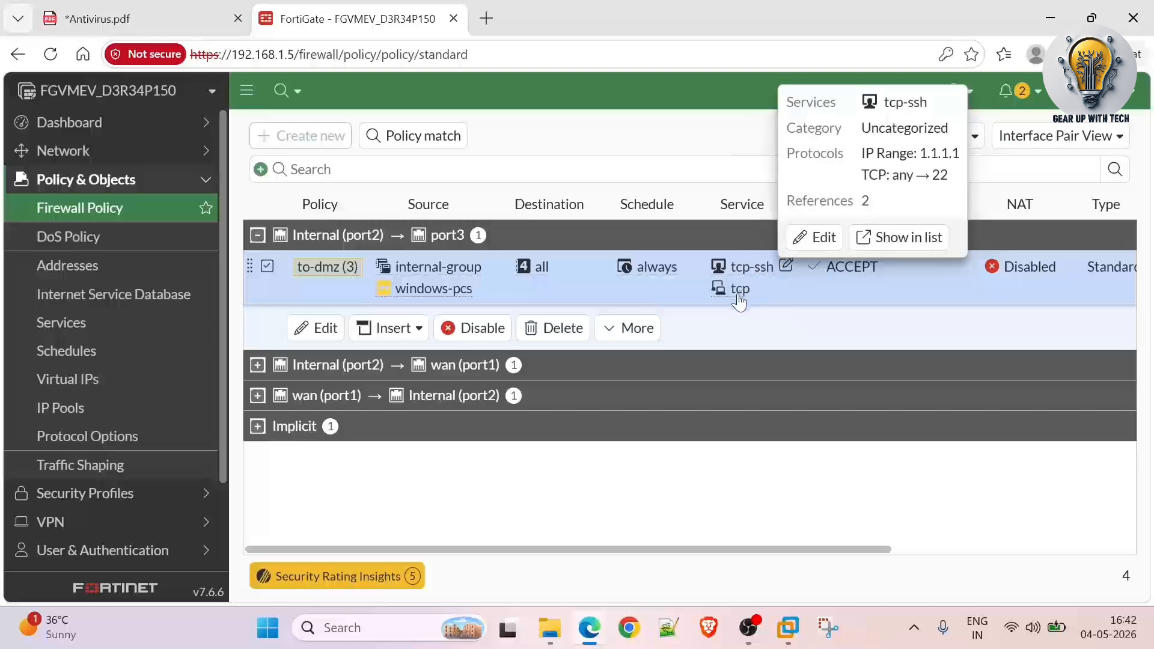
pyautogui.moveTo(751, 299)
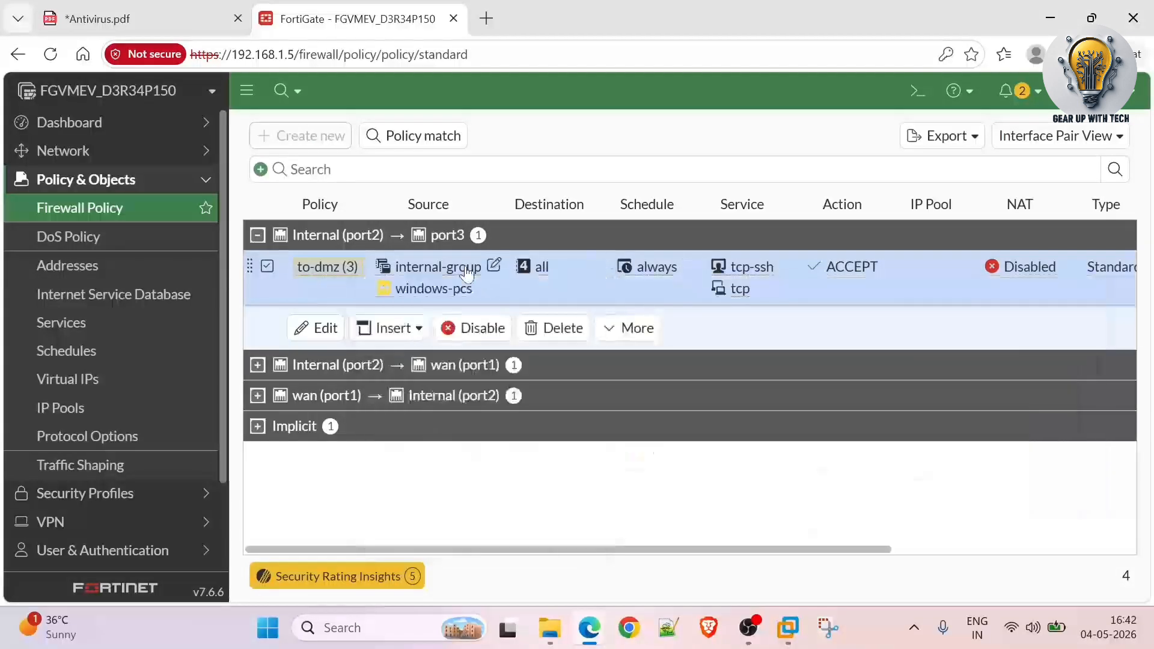
pyautogui.moveTo(462, 271)
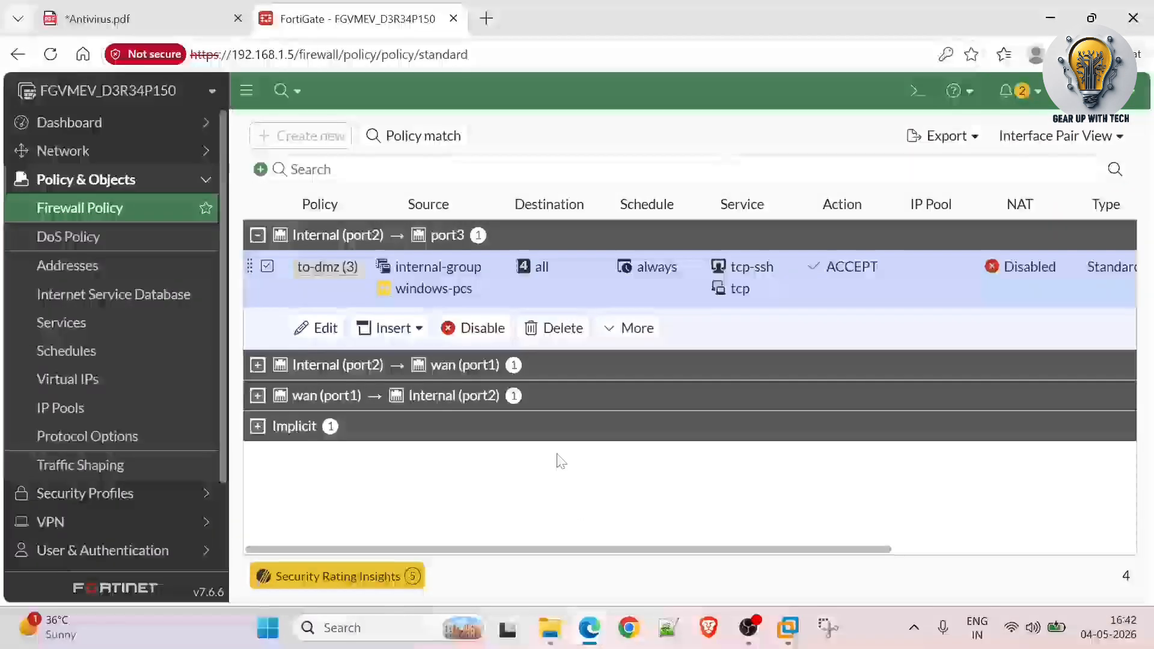
# Step: Switch to Antivirus.pdf and underline the advantages and limitations topics in the list on page 1
pyautogui.click(120, 19)
pyautogui.scroll(15, 567, 335)
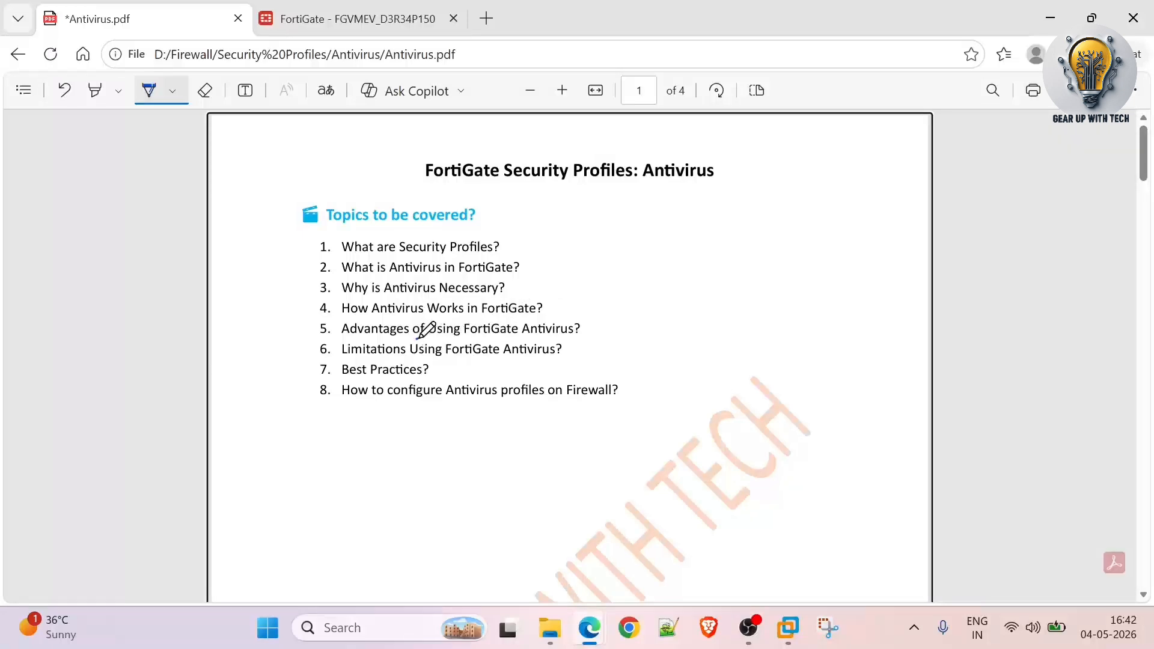
pyautogui.moveTo(417, 338); pyautogui.dragTo(494, 338)
pyautogui.moveTo(417, 359); pyautogui.dragTo(507, 359)
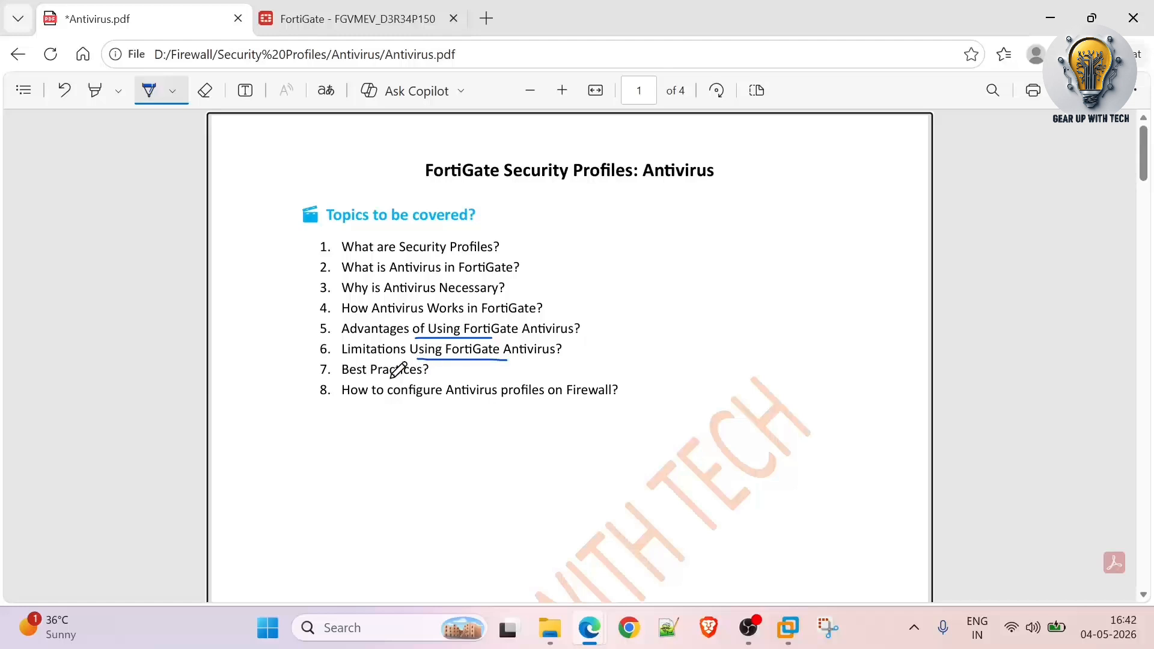